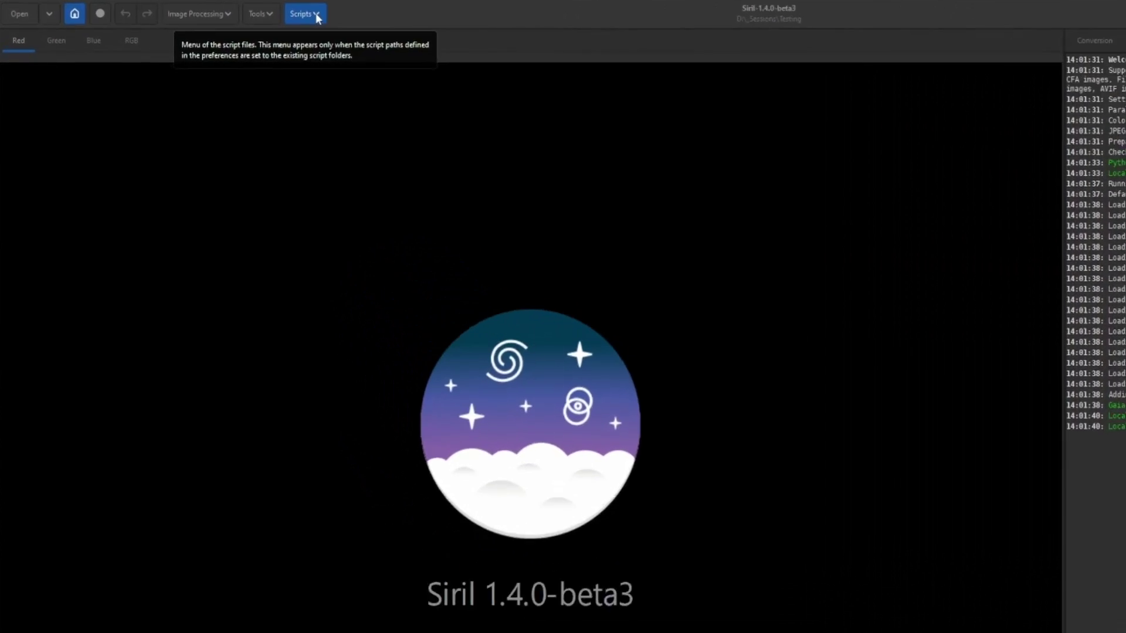
- Browse the Scripts menu categories and their submenus, then dismiss the menu
click(315, 14)
mouse_move(325, 52)
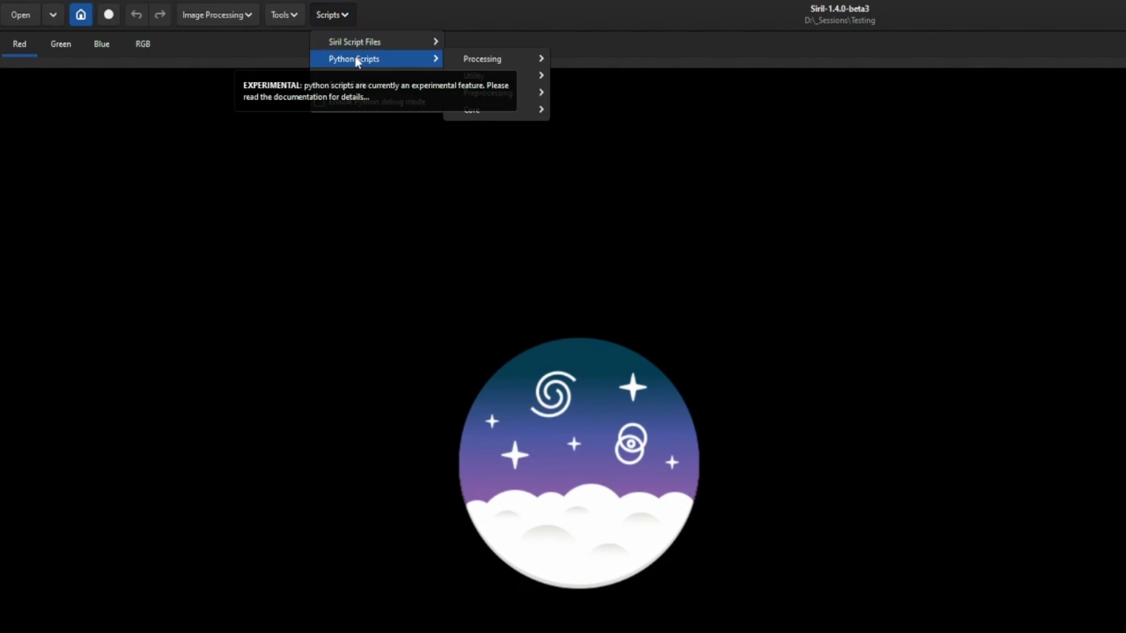
mouse_move(536, 57)
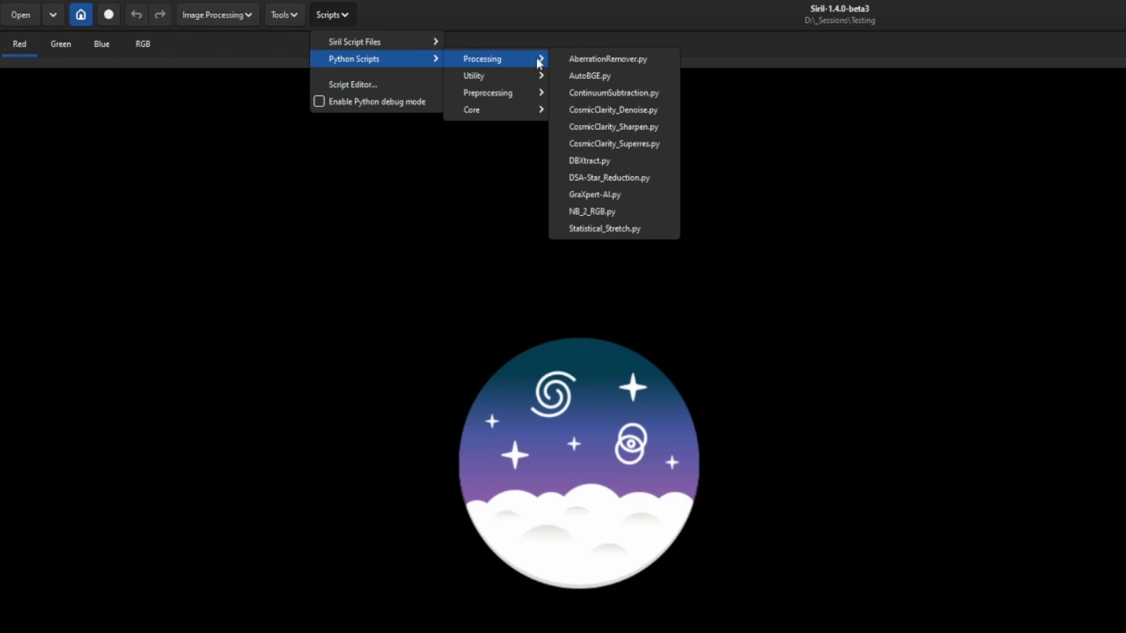
mouse_move(524, 102)
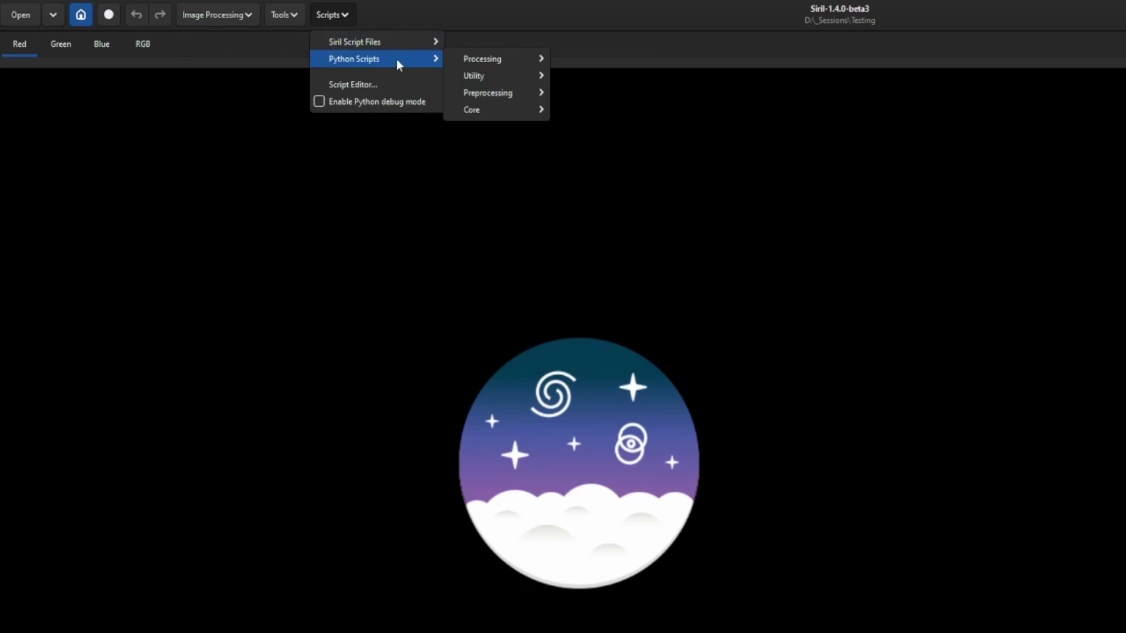
mouse_move(503, 61)
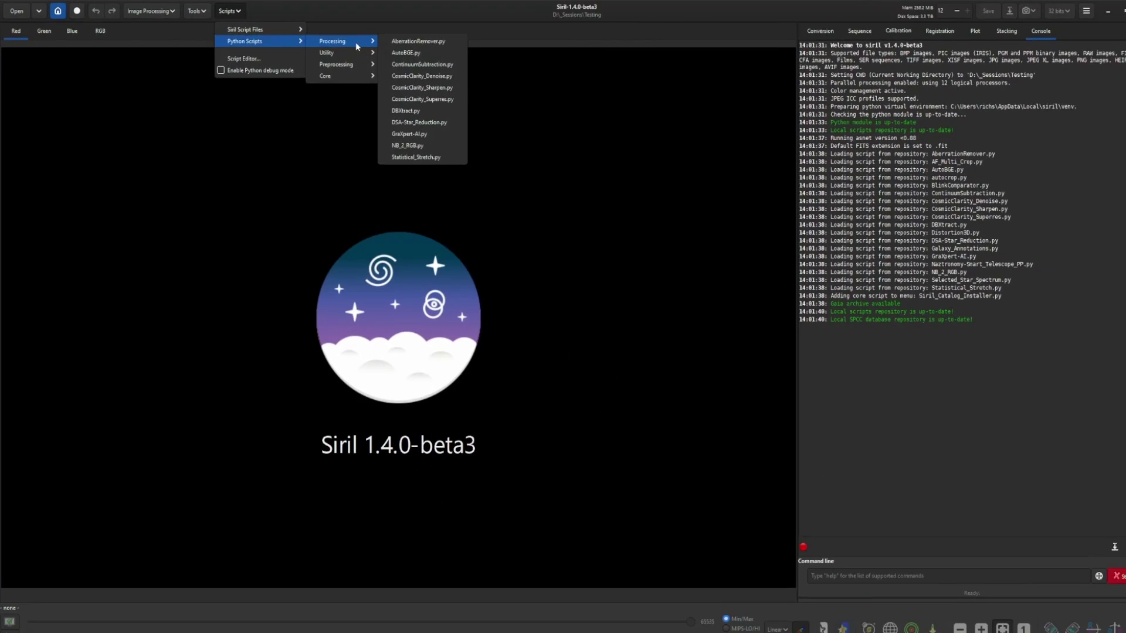
click(633, 22)
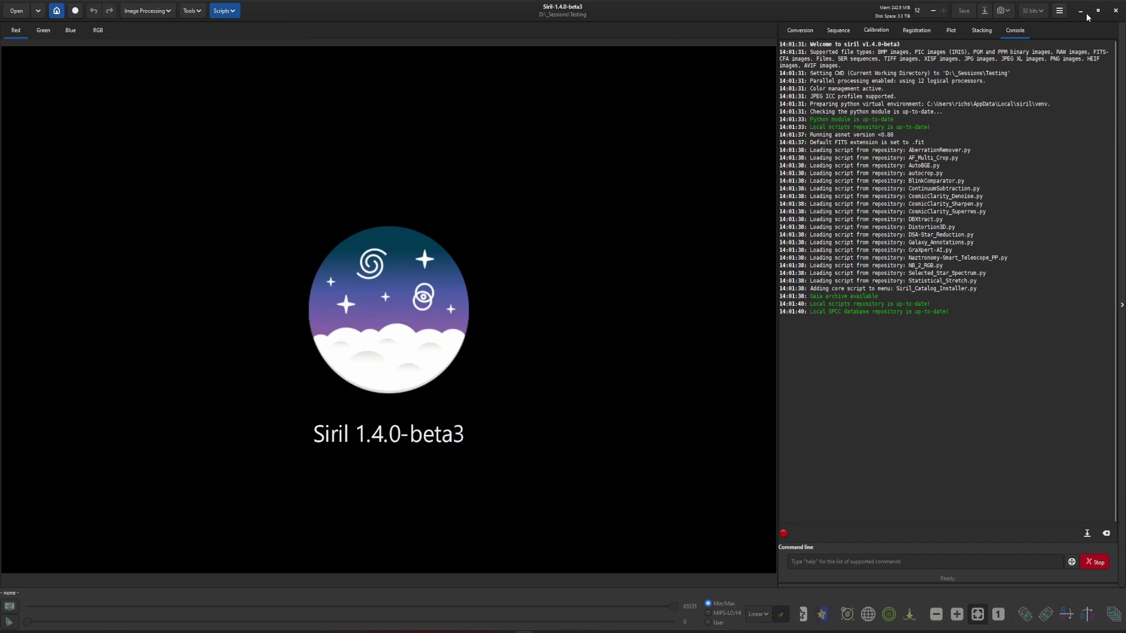
- Open Get Scripts and browse Galaxy_Annotations.py, Statistical_Stretch.py and Naztronomy-Smart_Telescope_PP.py
click(1059, 10)
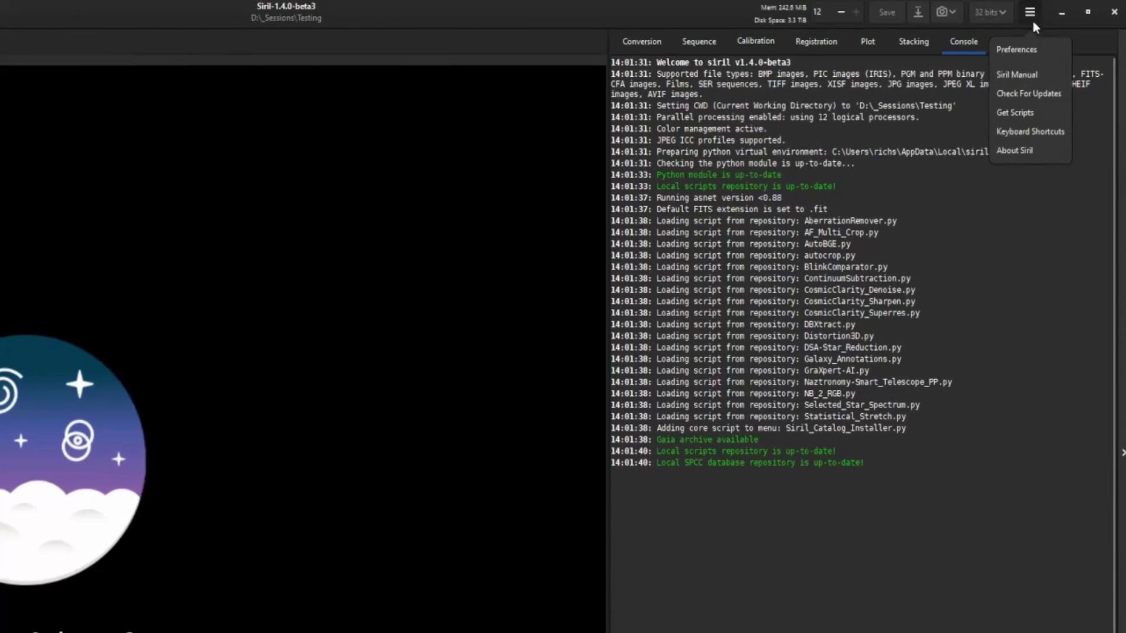
click(1021, 112)
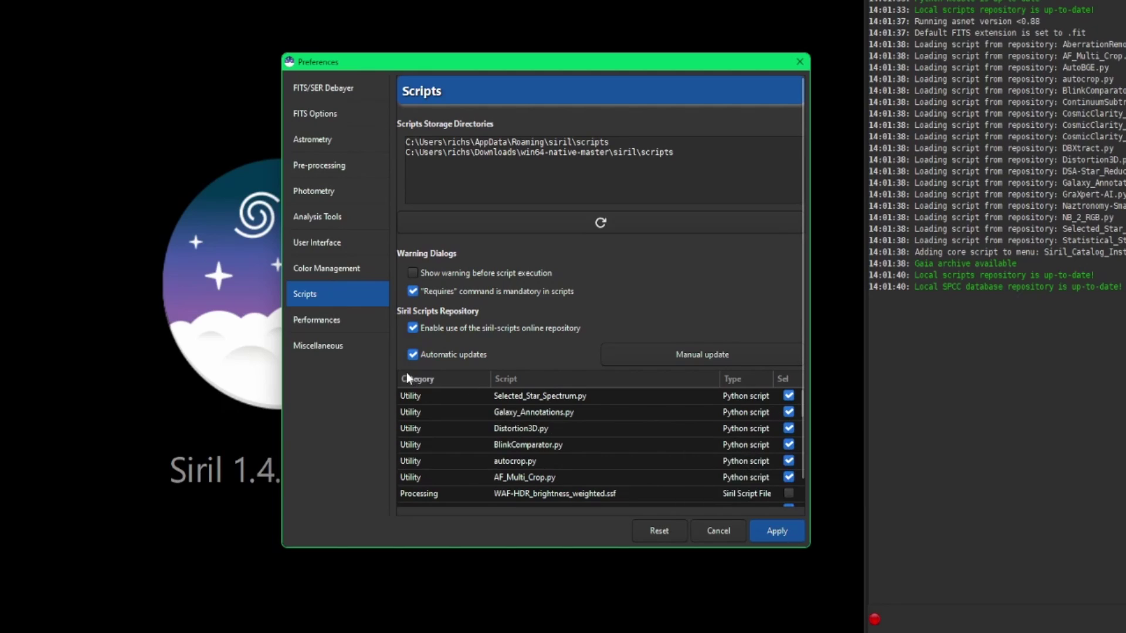
click(424, 414)
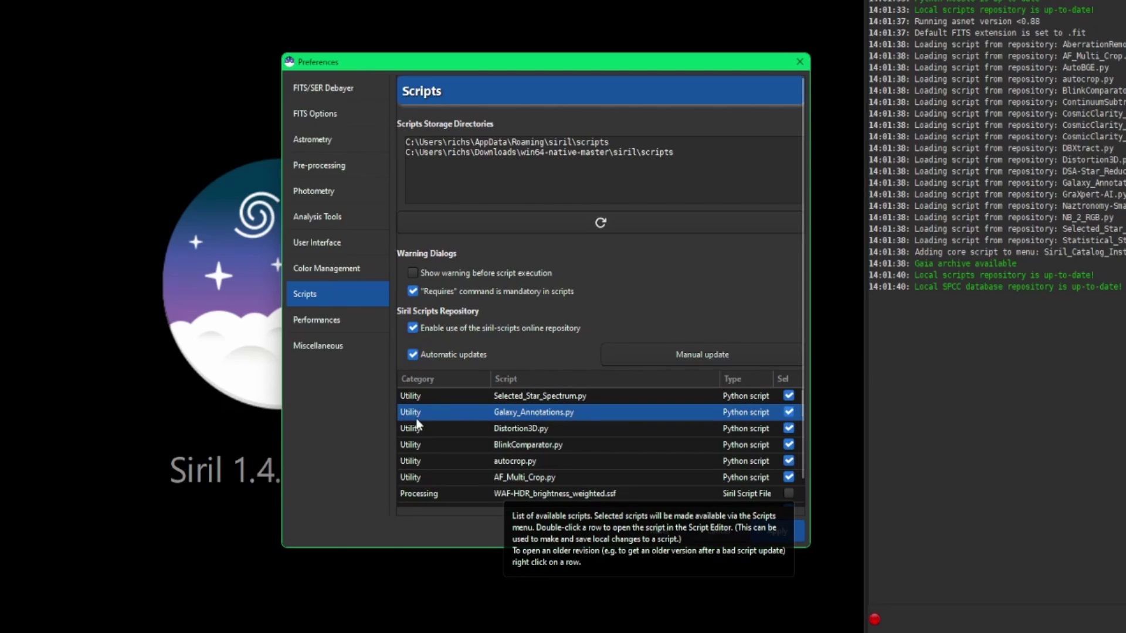
scroll(494, 461, down, 3)
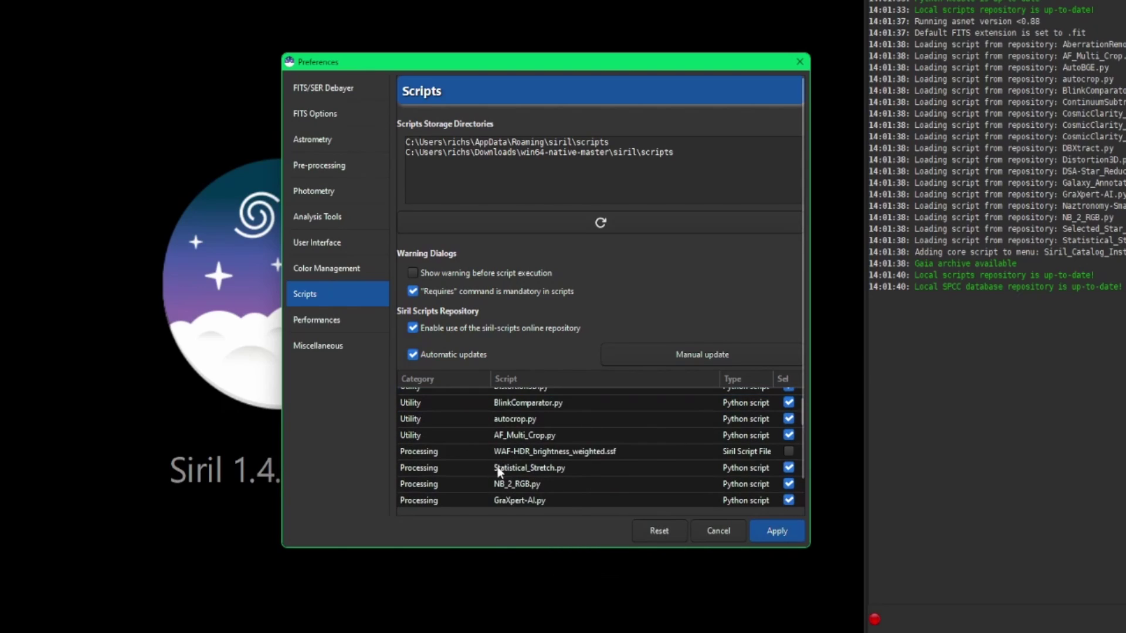
click(499, 470)
scroll(509, 480, down, 5)
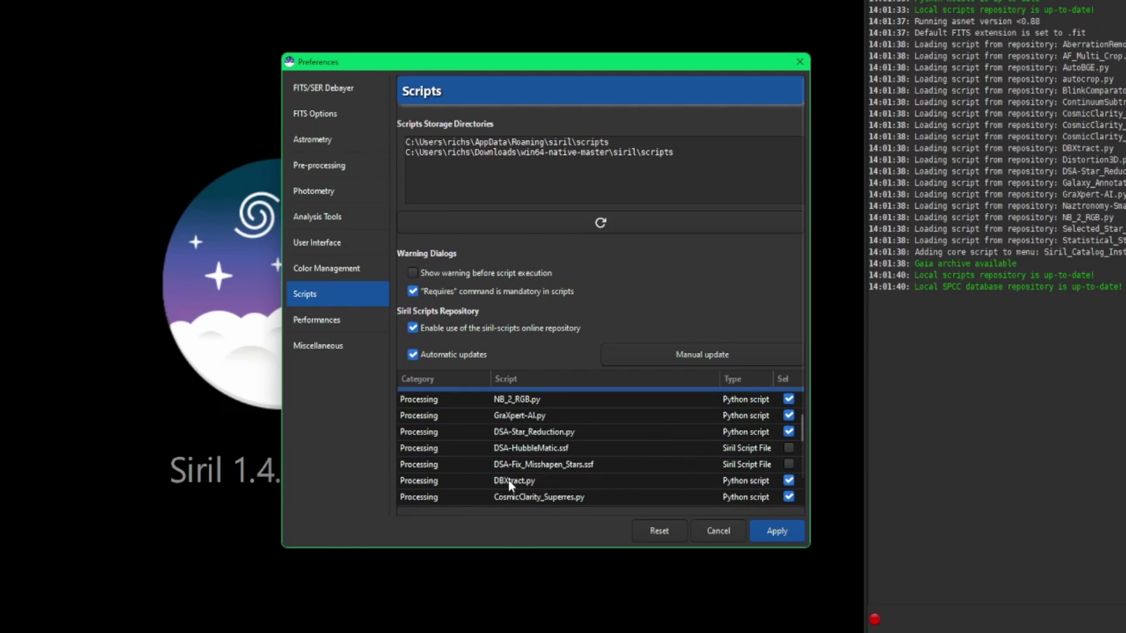
scroll(508, 481, down, 5)
click(540, 480)
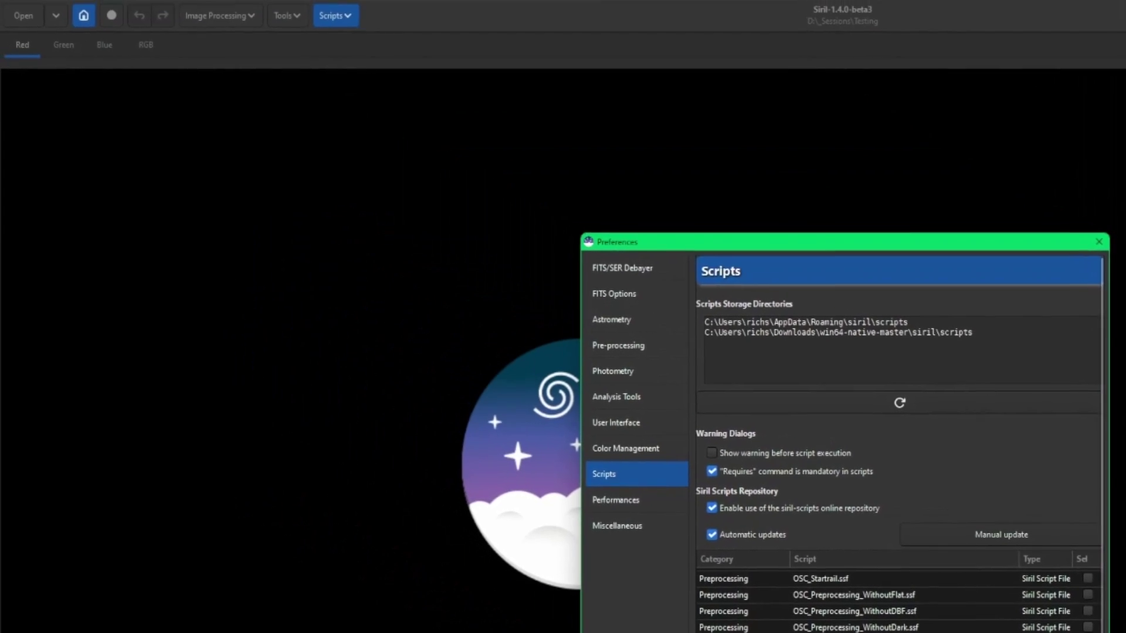
- Close Preferences and check the Siril Script Files menu for the fourteen DSA-*.ssf scripts
key(Escape)
click(352, 17)
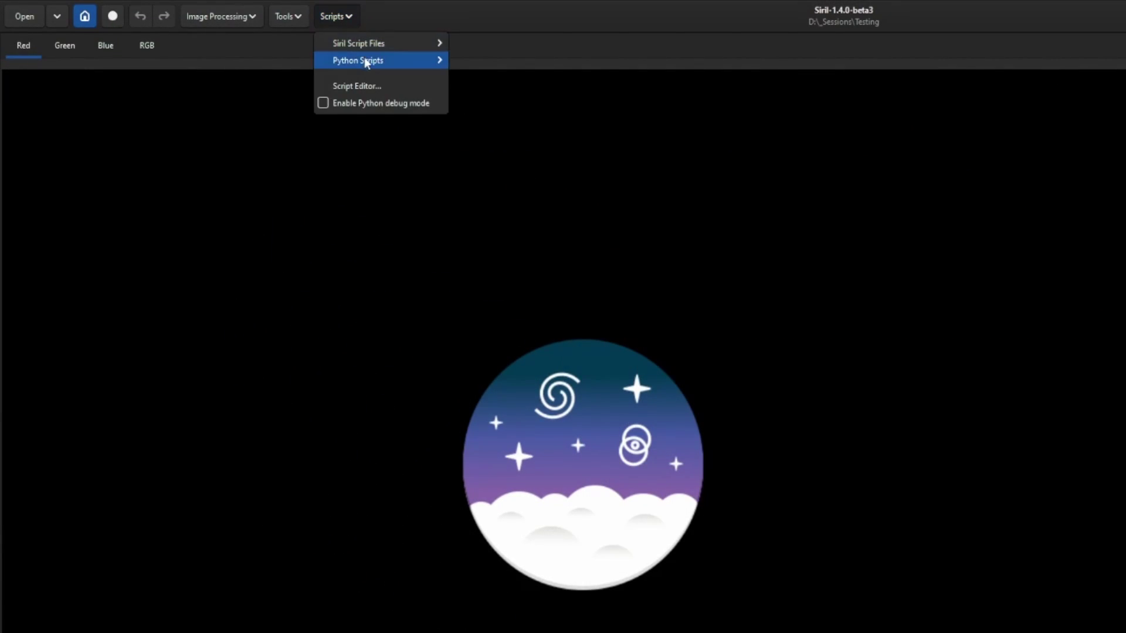
mouse_move(363, 61)
mouse_move(503, 94)
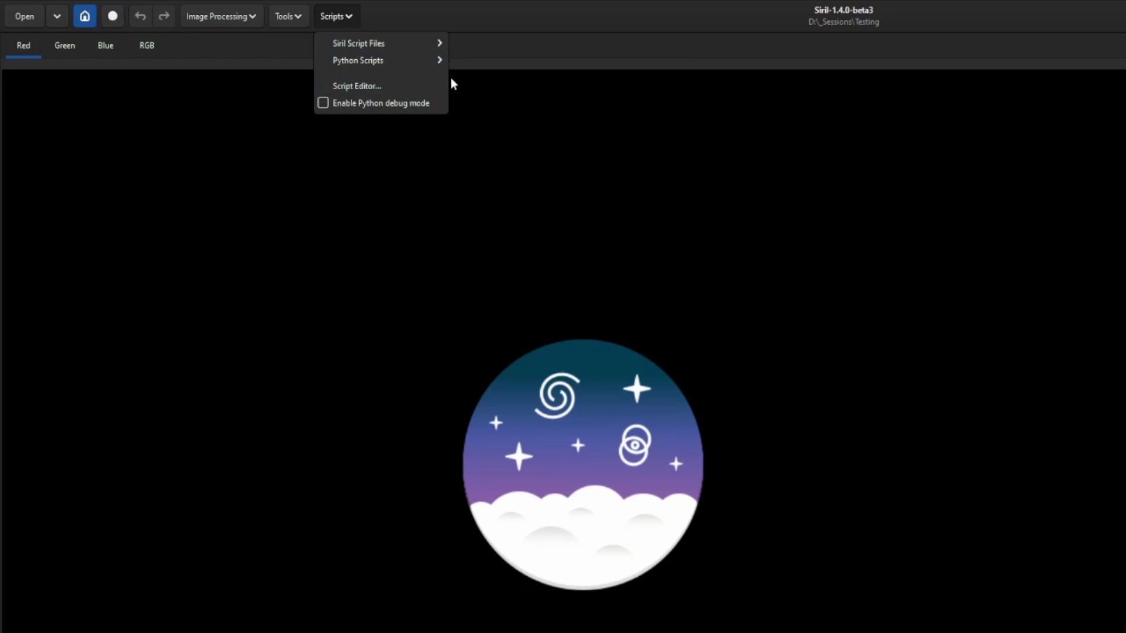
mouse_move(472, 114)
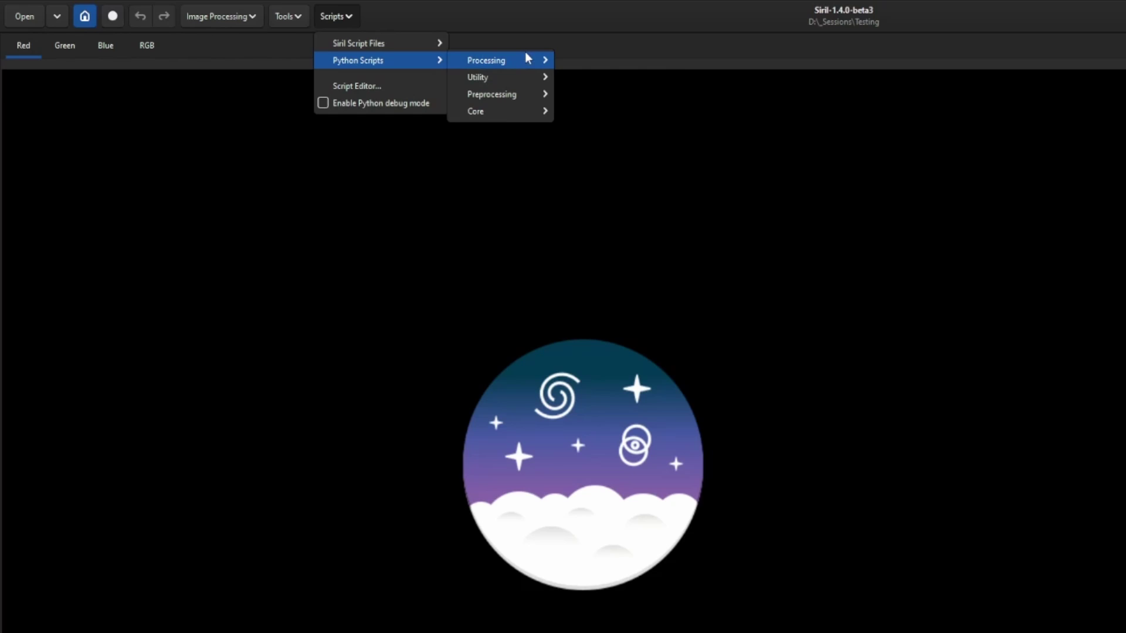
mouse_move(371, 40)
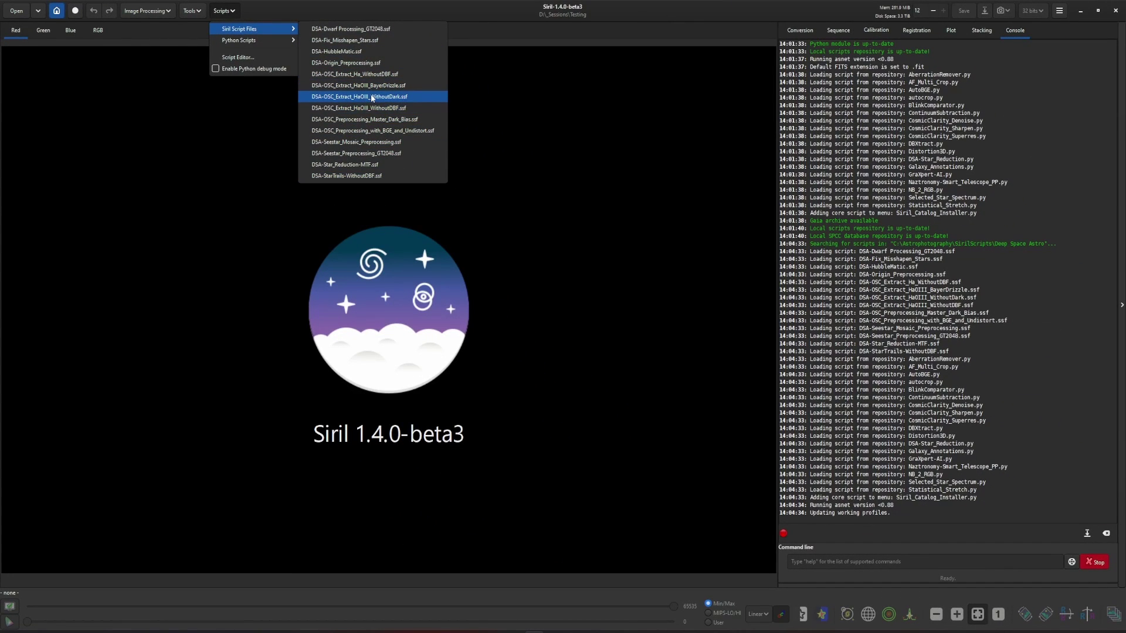
mouse_move(238, 40)
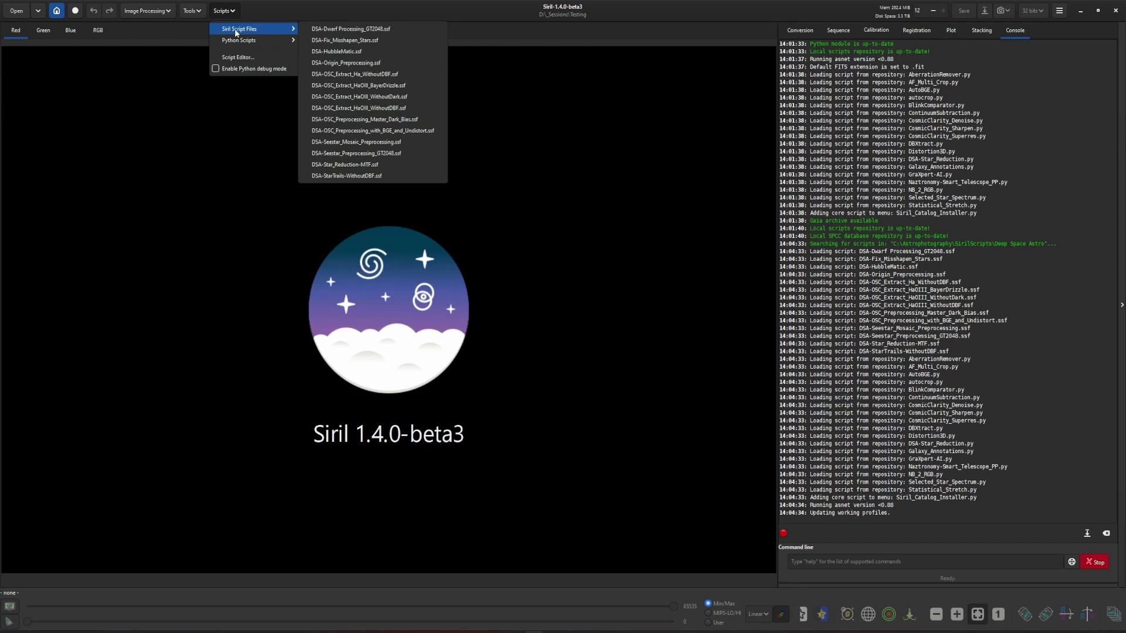
- Open the Scripts preferences and select the Deep Space Astro path among the storage directories
click(470, 354)
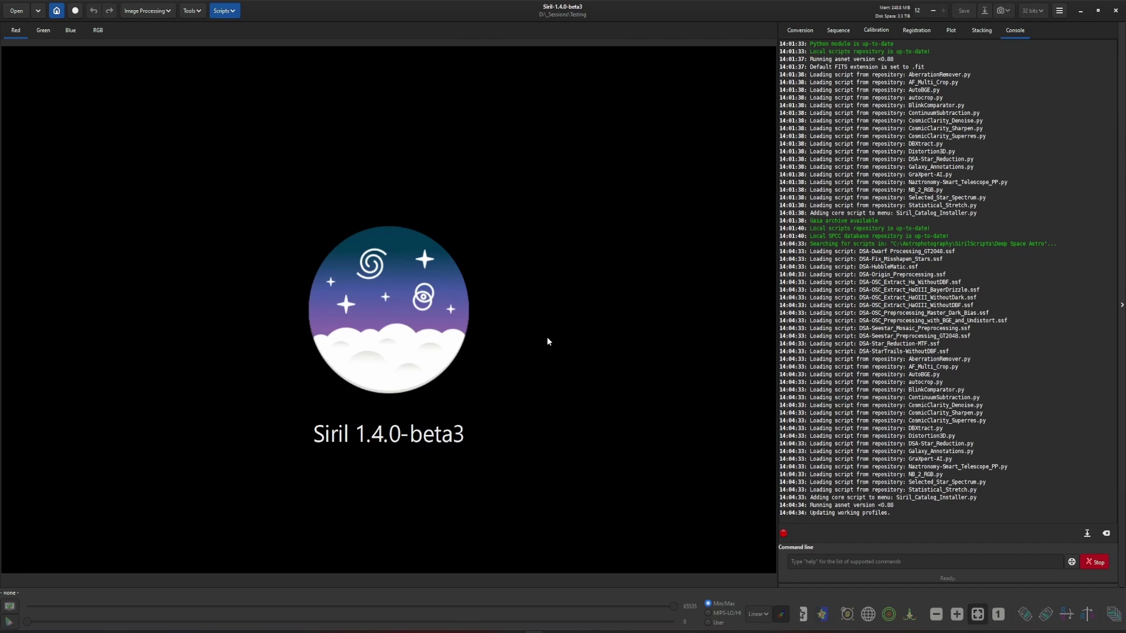
click(1059, 10)
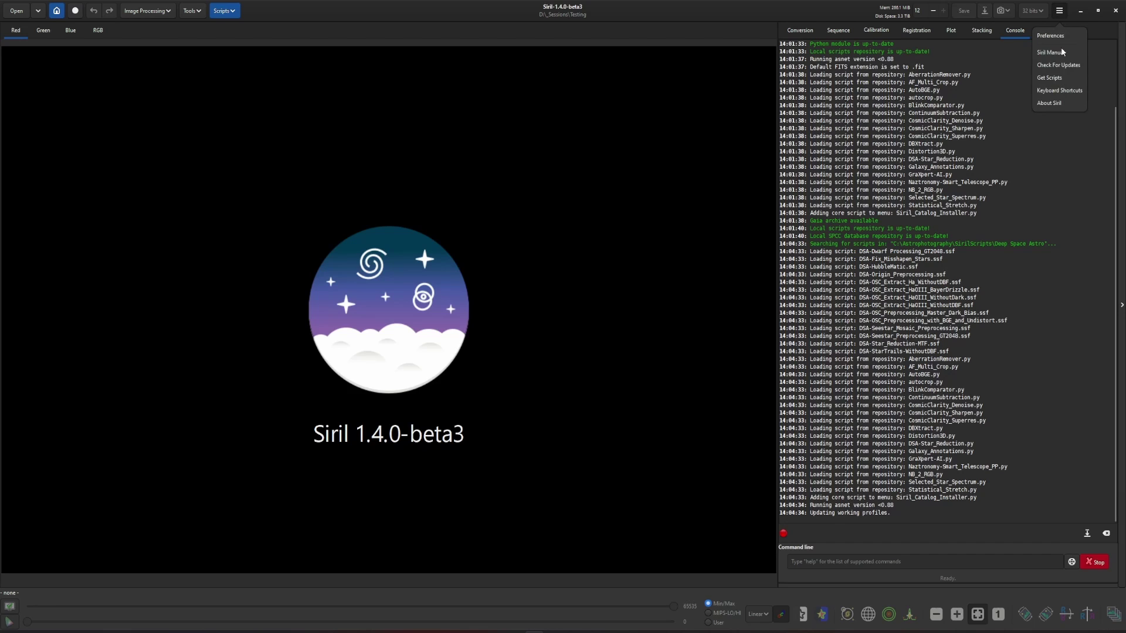
click(1049, 77)
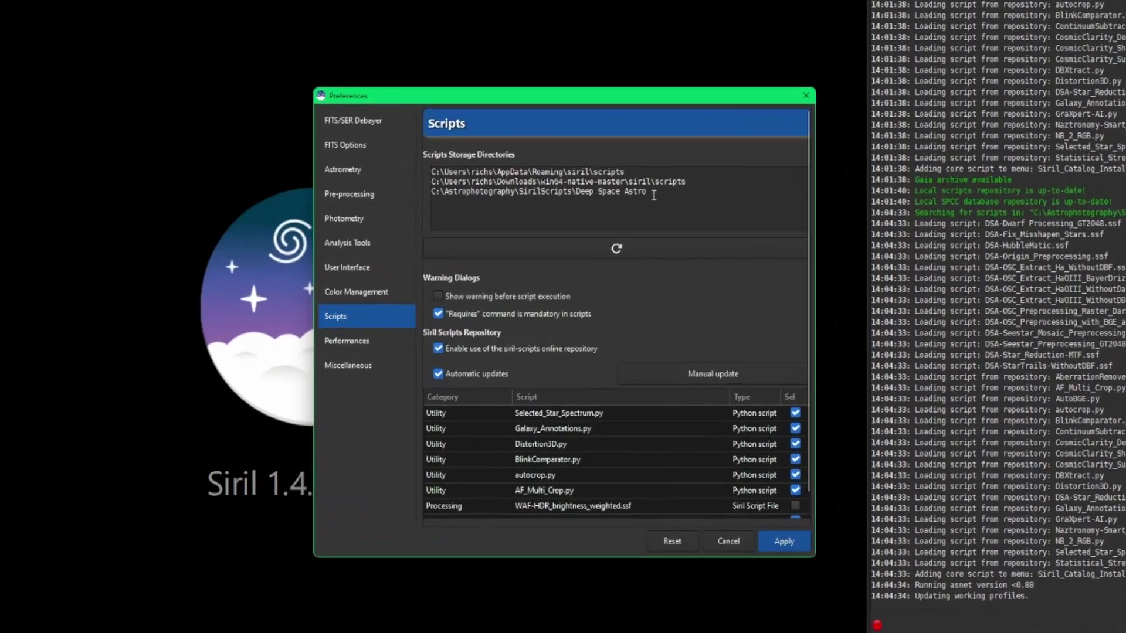
click(630, 229)
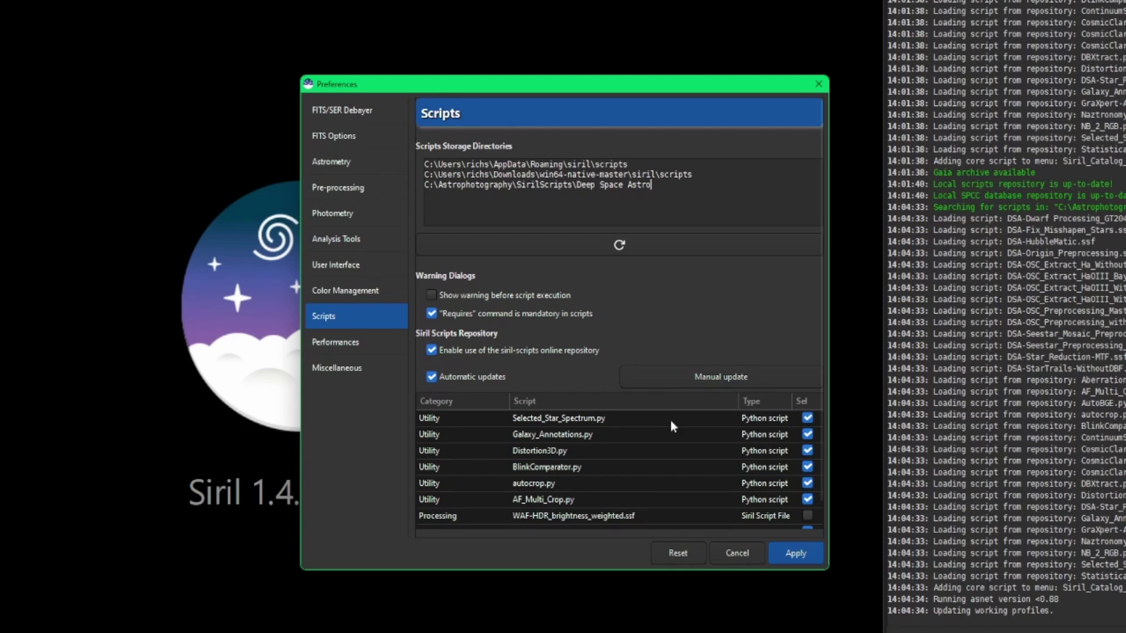
scroll(544, 463, down, 8)
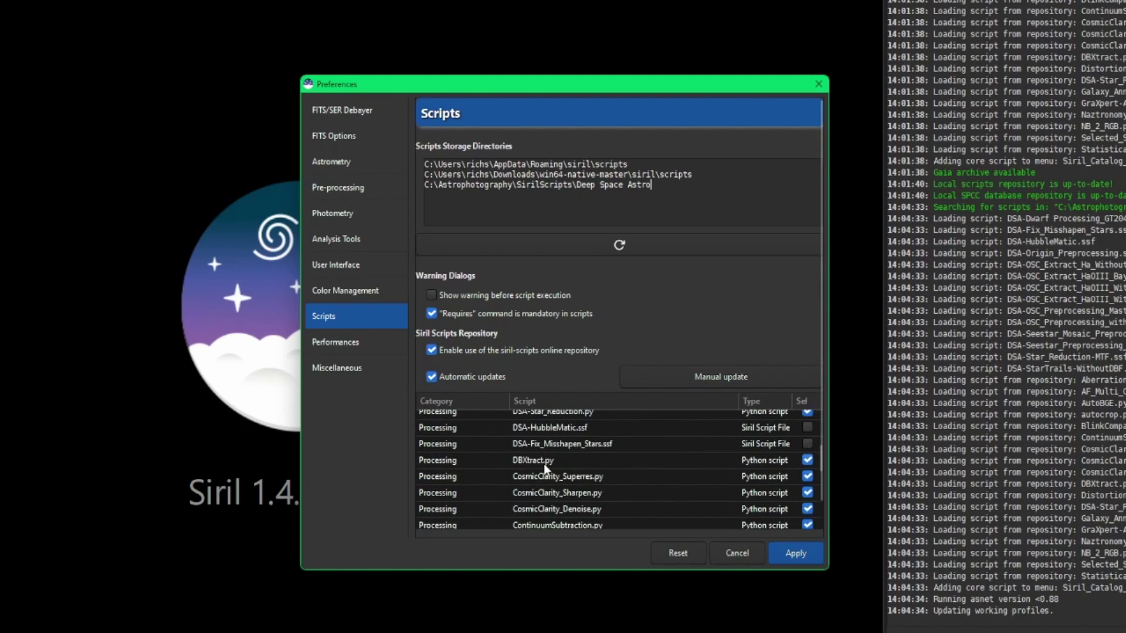
scroll(544, 464, up, 8)
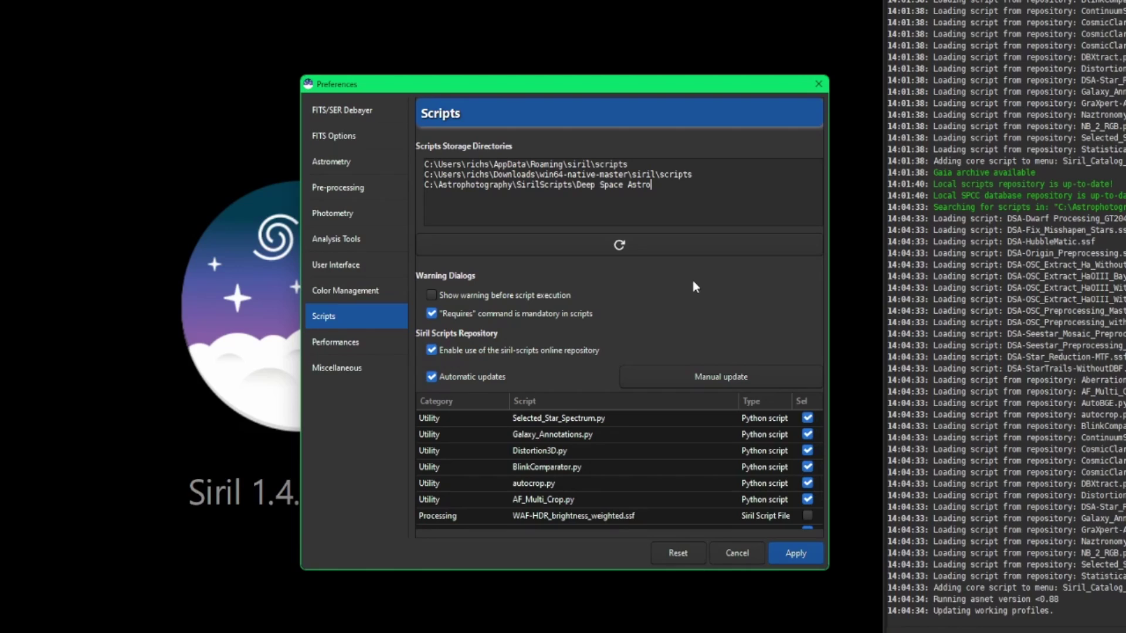
drag(653, 185, 420, 187)
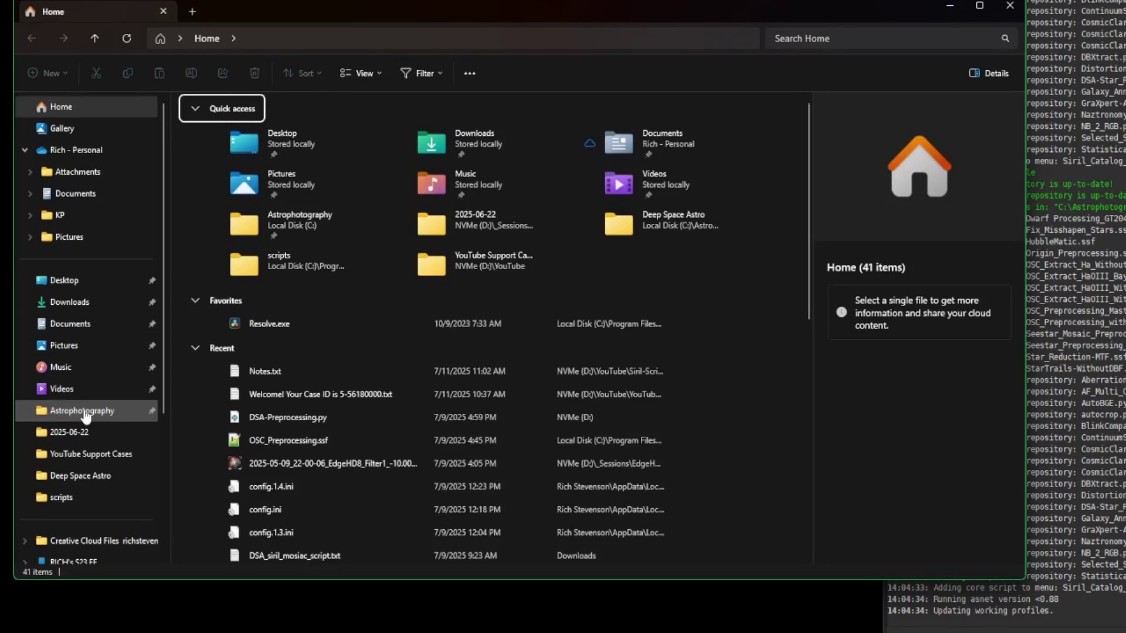
- Browse File Explorer to C:\Astrophotography\SirilScripts\Deep Space Astro
click(87, 411)
double_click(233, 349)
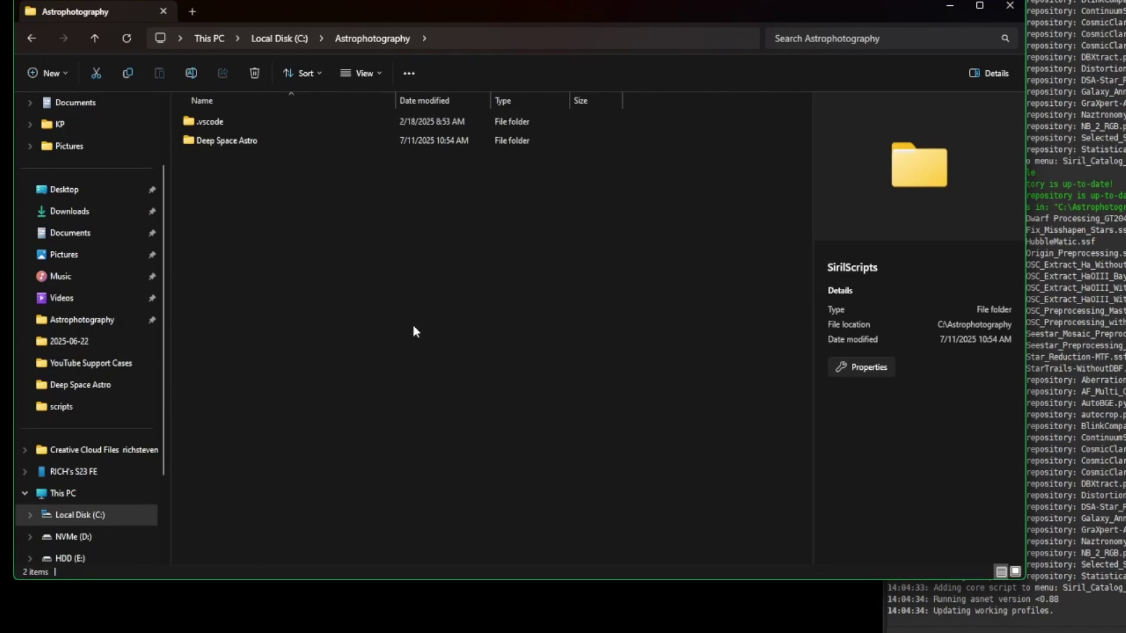
double_click(251, 141)
drag(616, 8, 677, 300)
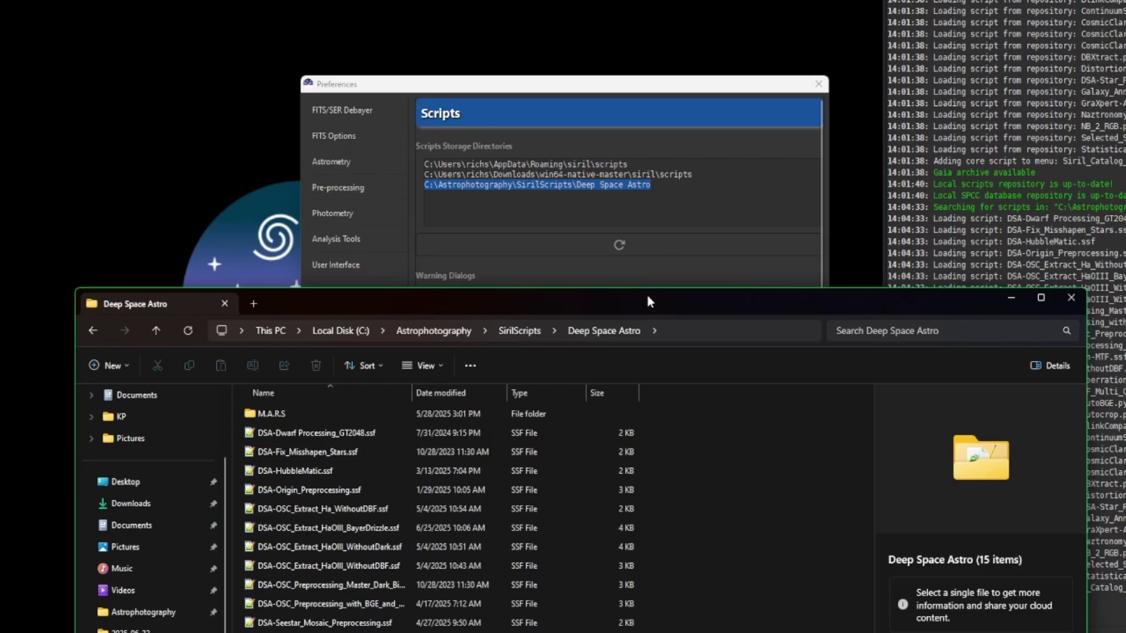
drag(647, 295, 681, 99)
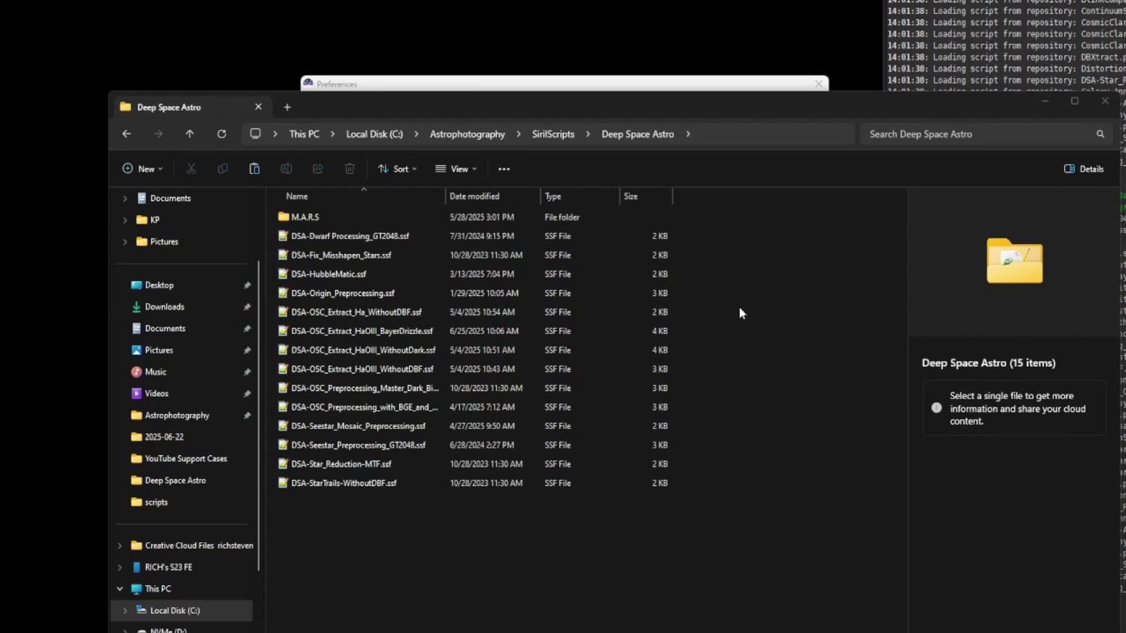
- Paste DSA-Star_Reduction.py into the Deep Space Astro folder, then deselect it
right_click(367, 553)
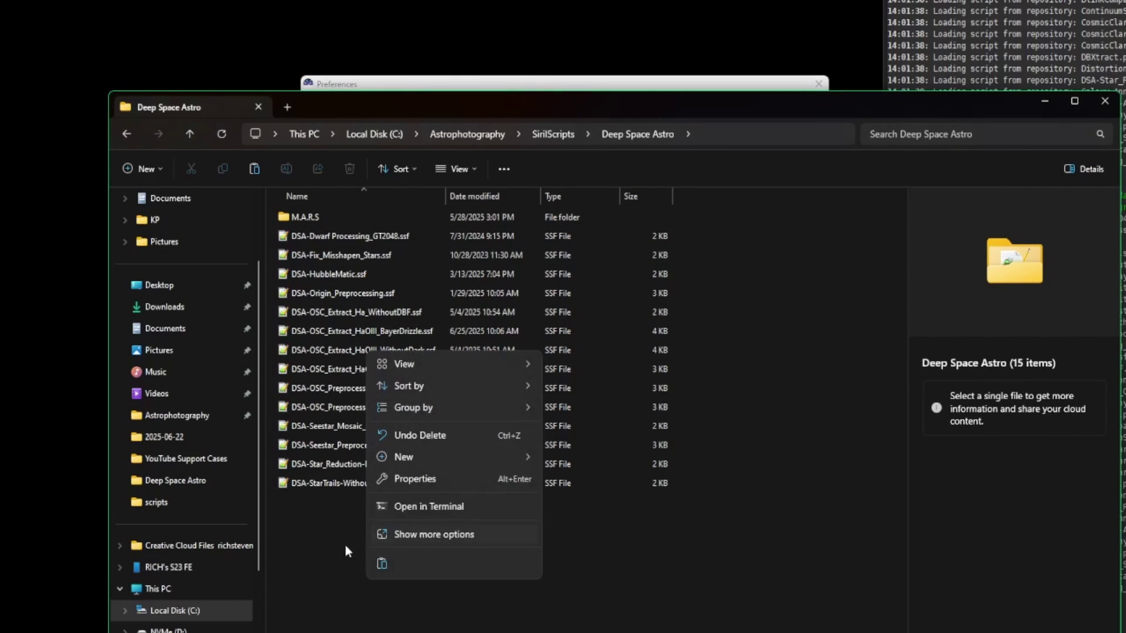
click(382, 562)
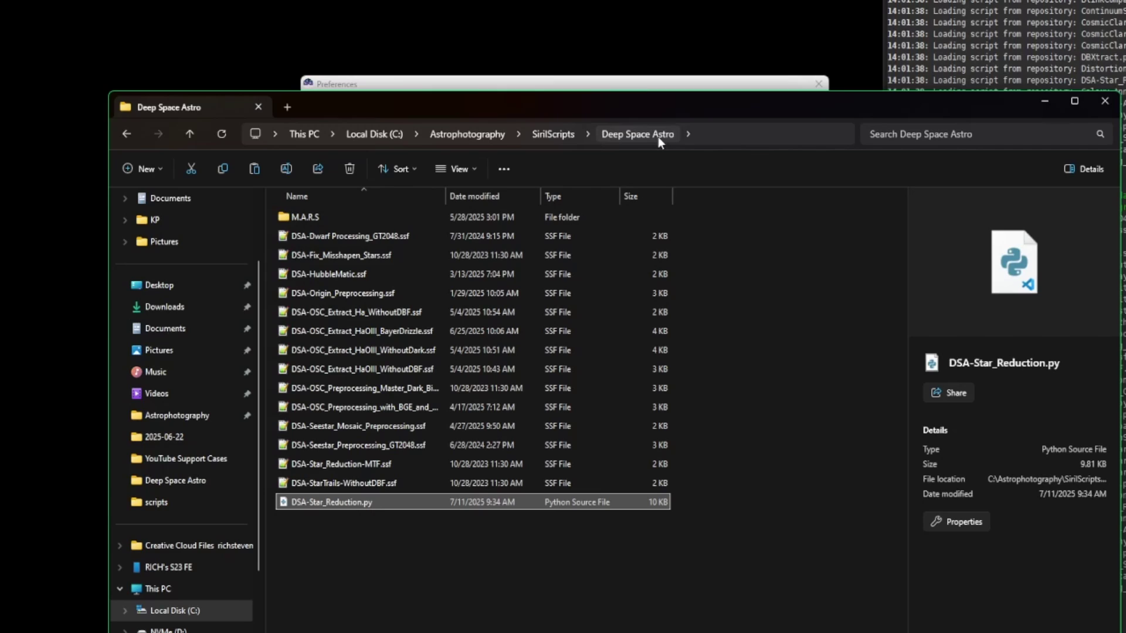
click(703, 83)
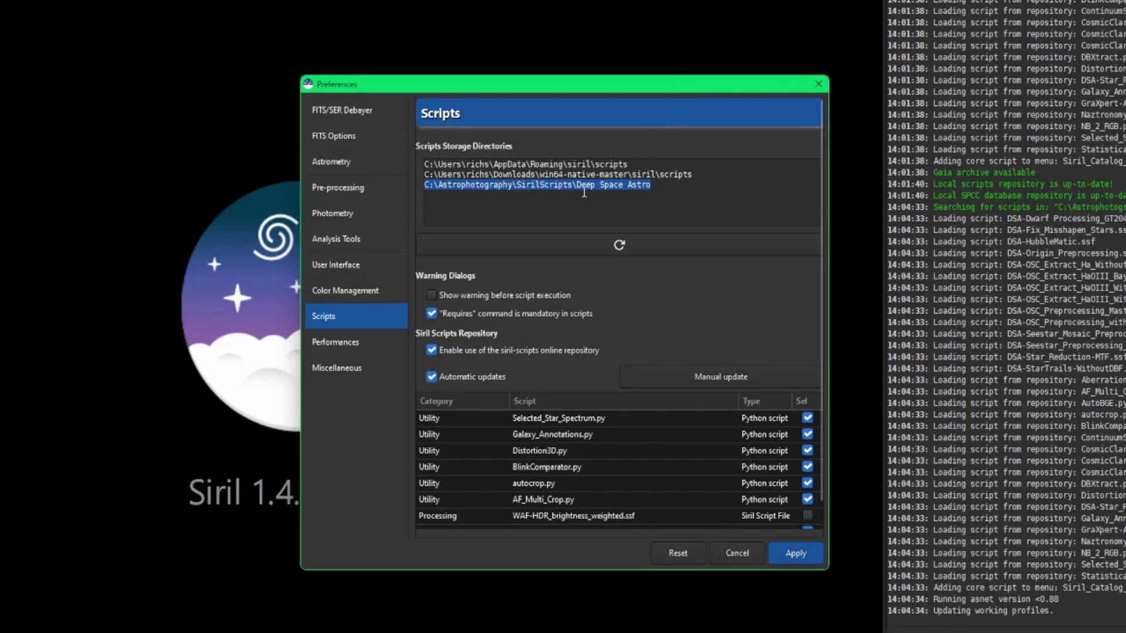
click(458, 617)
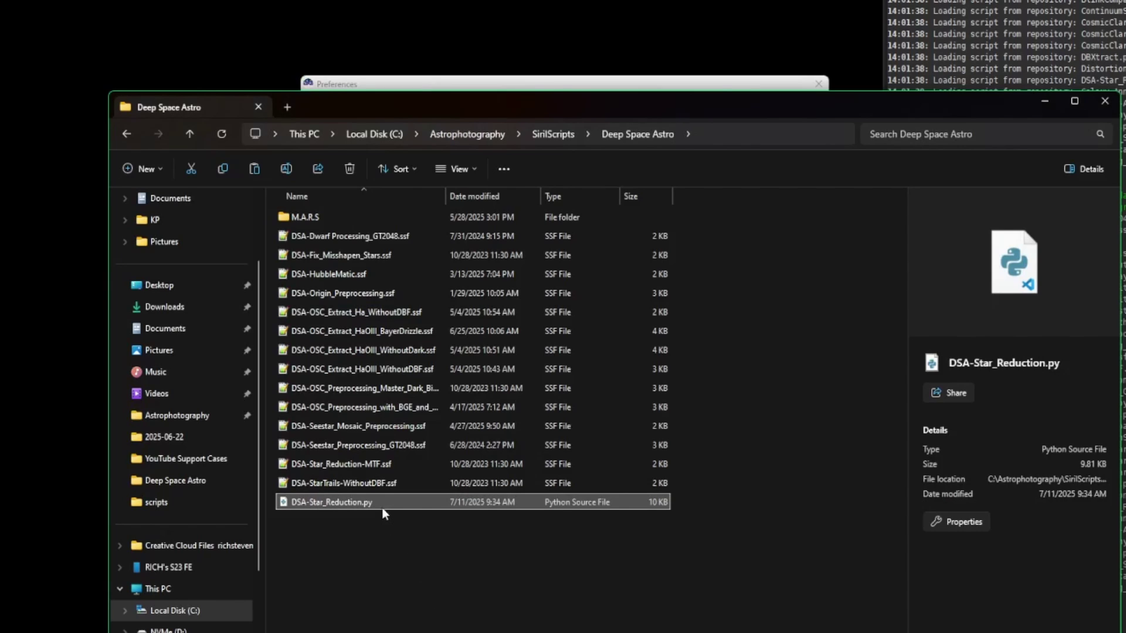
click(421, 564)
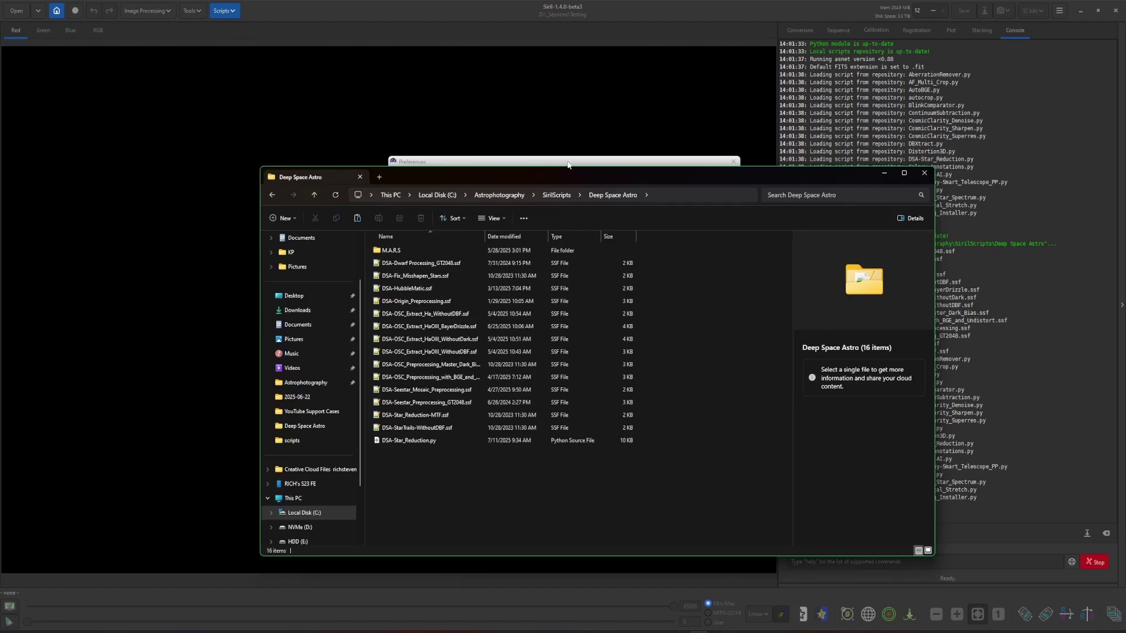
- Rescan the script folders, apply, and find DSA-Star_Reduction.py under Python Scripts > Deep Space Astro
key(alt+Tab)
click(601, 269)
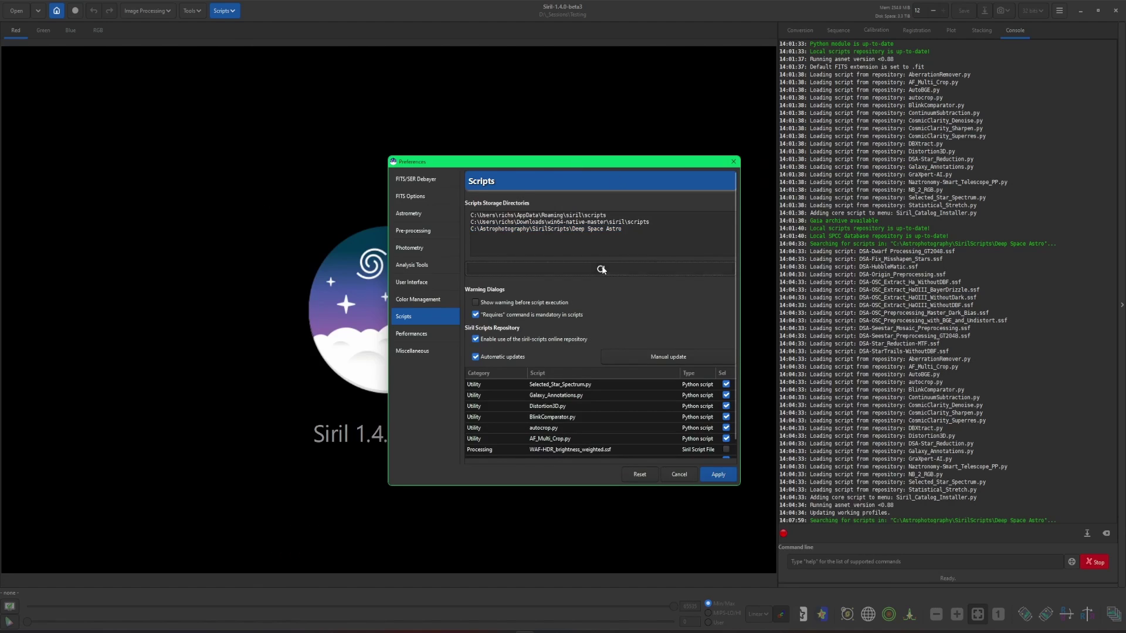
click(714, 475)
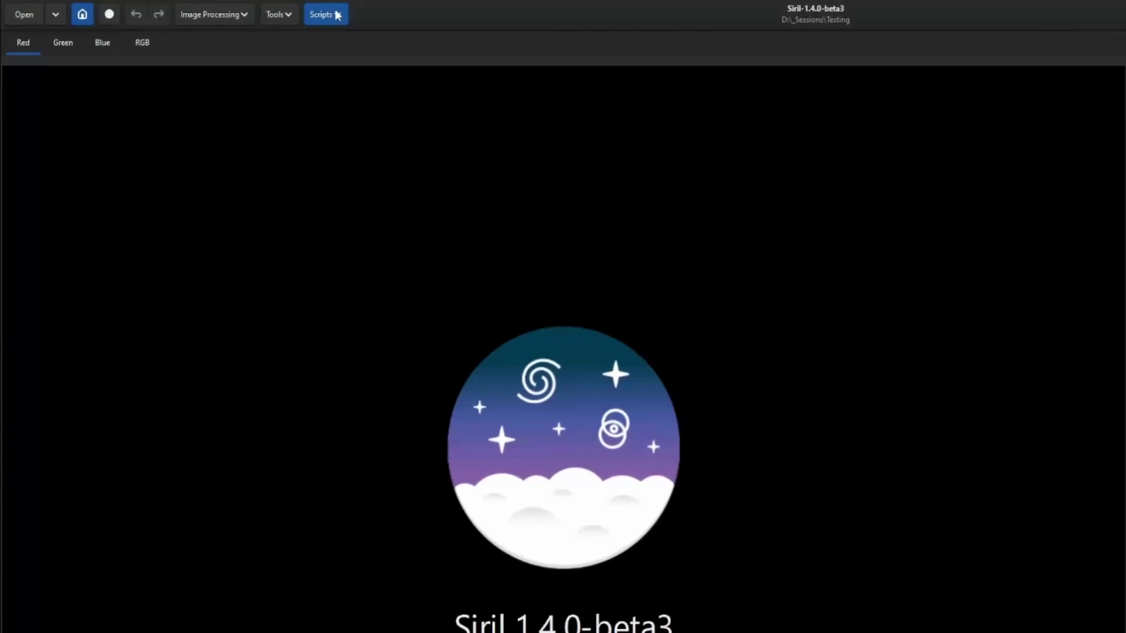
click(234, 11)
mouse_move(372, 60)
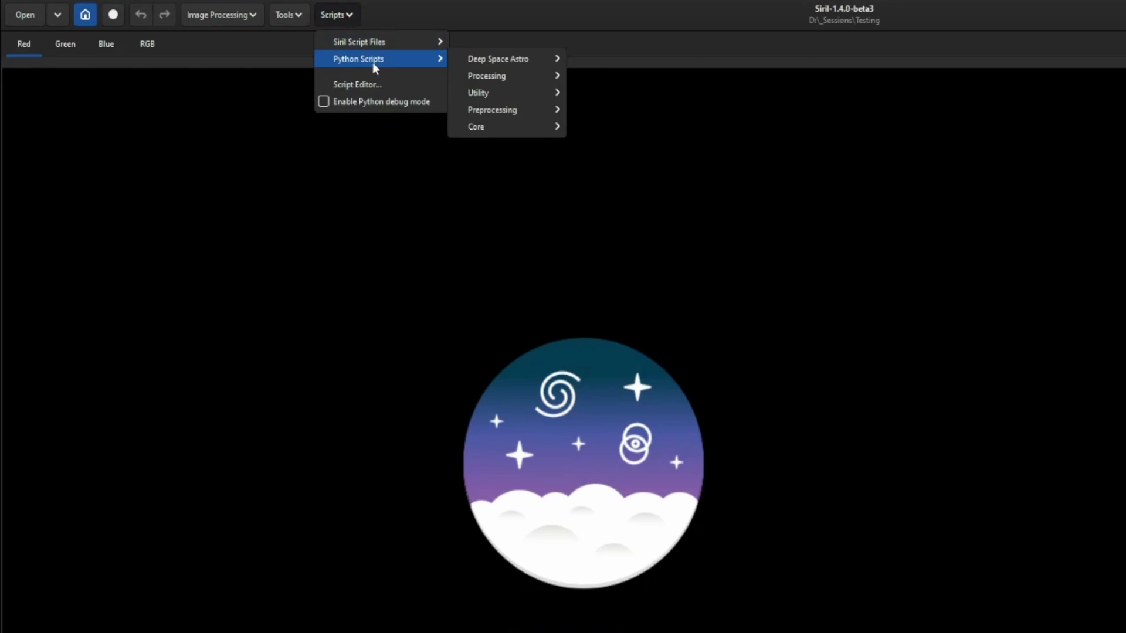
mouse_move(504, 61)
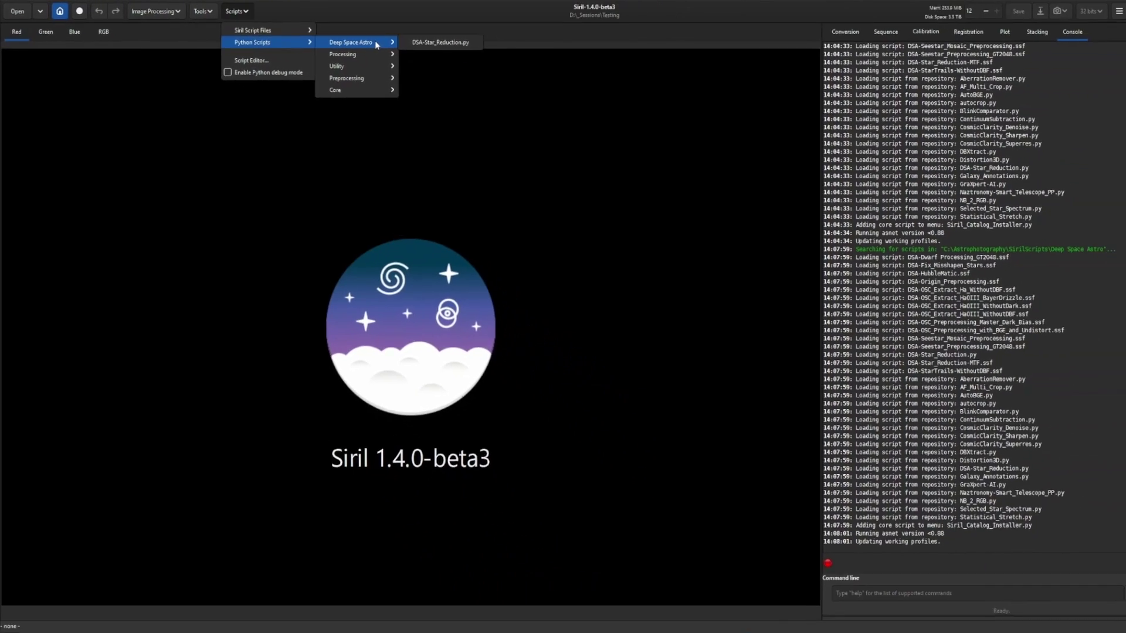
- Delete DSA-Star_Reduction.py from the Deep Space Astro folder and return to Siril
click(668, 60)
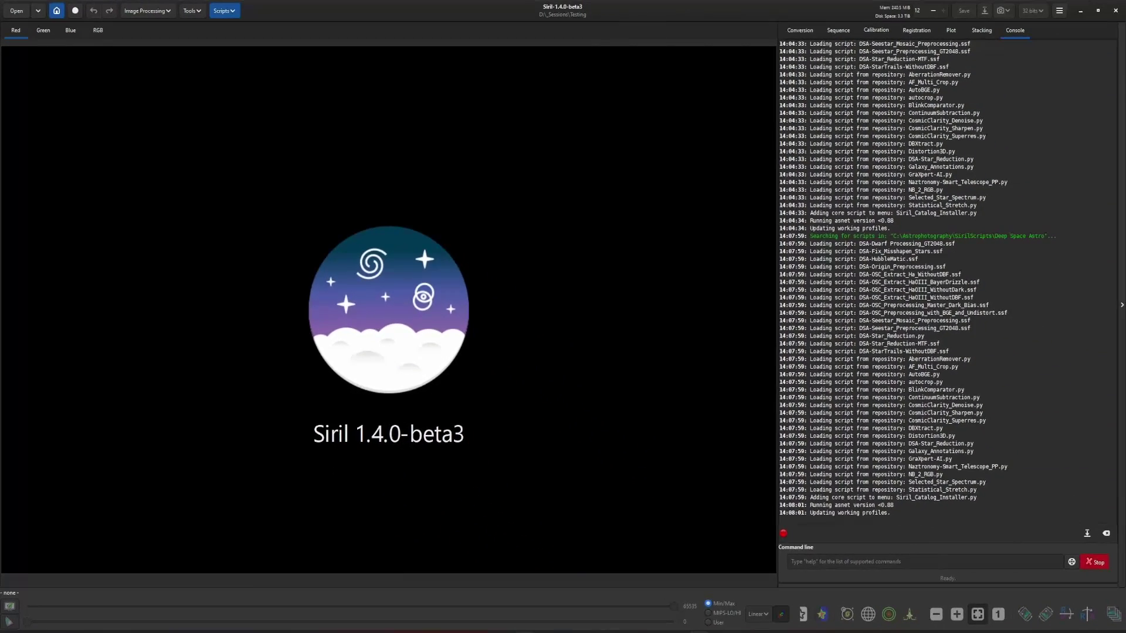
click(582, 444)
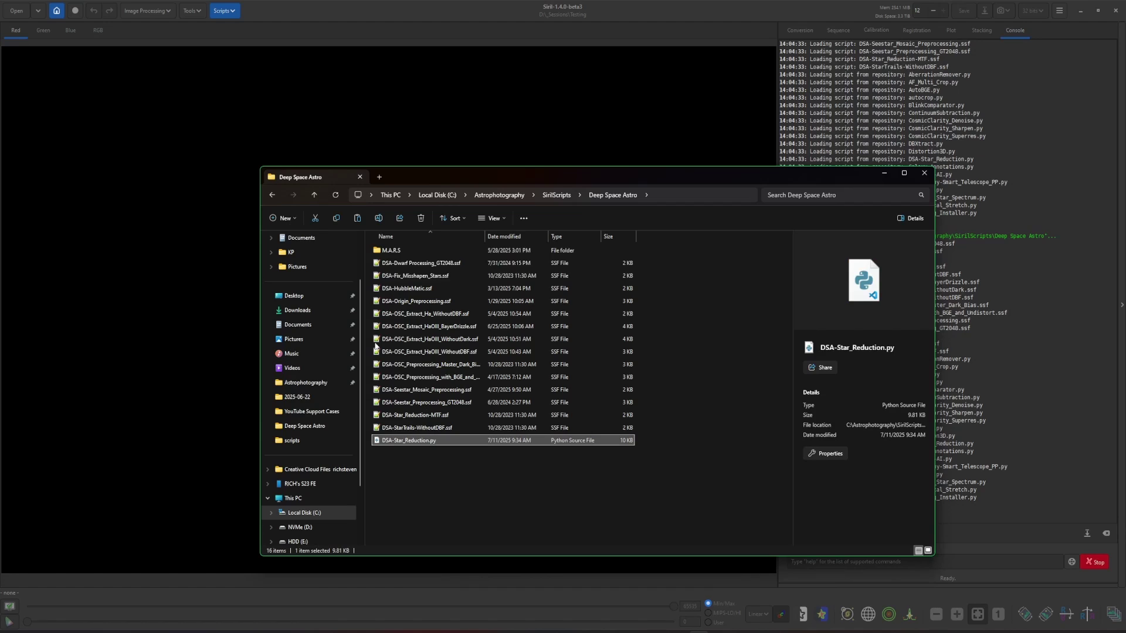
click(420, 218)
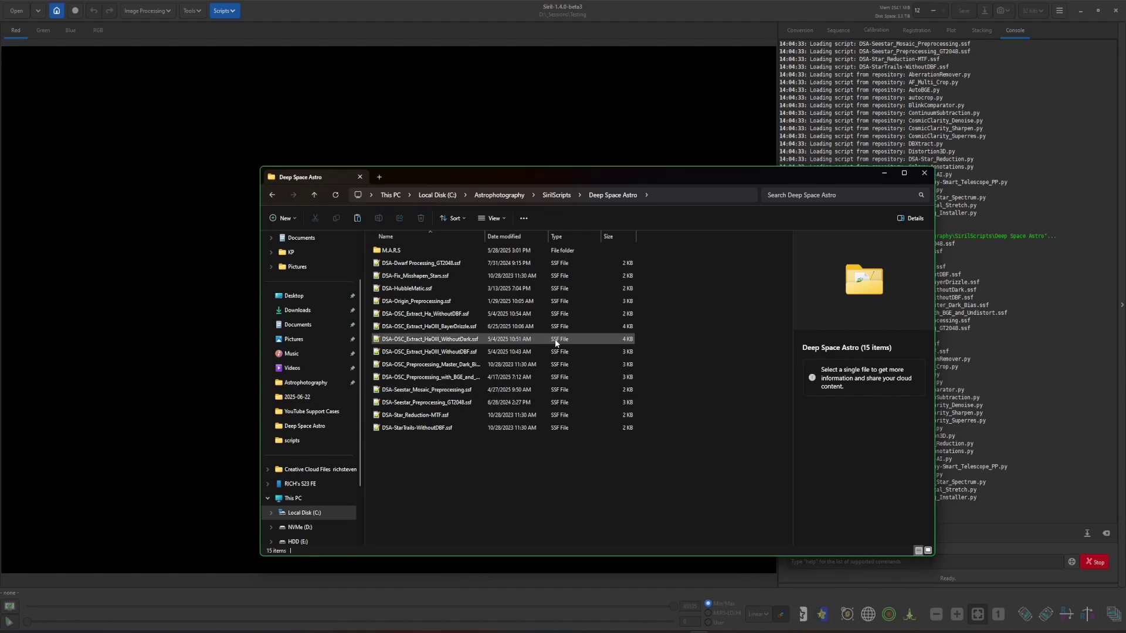
click(762, 124)
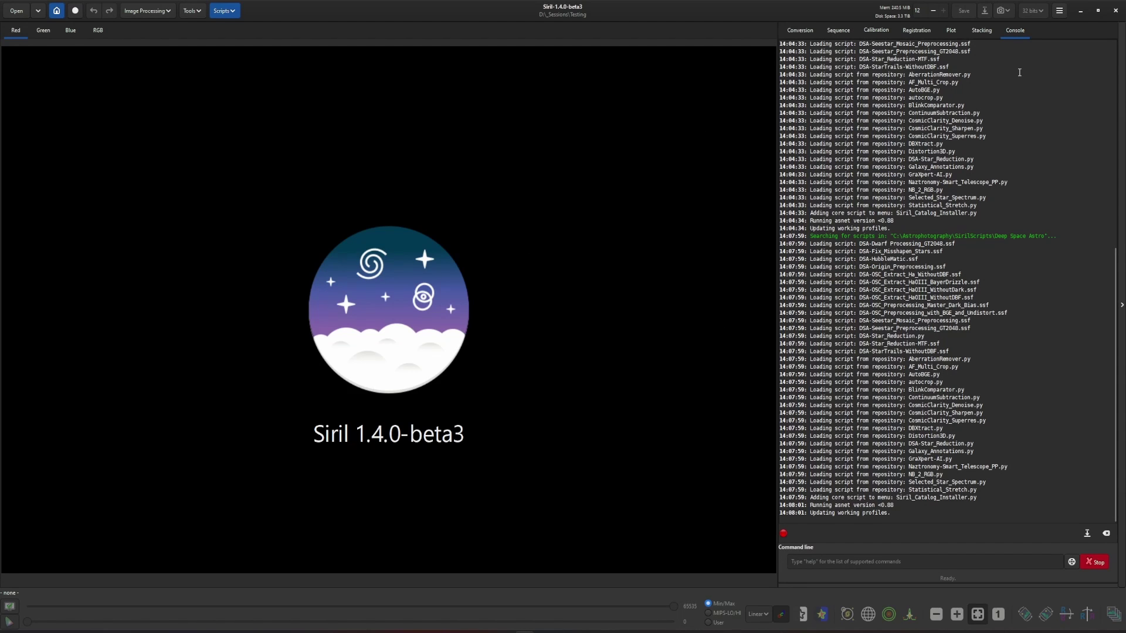
click(1059, 11)
- Show the Scripts preferences with three storage directories, including Deep Space Astro
click(1065, 79)
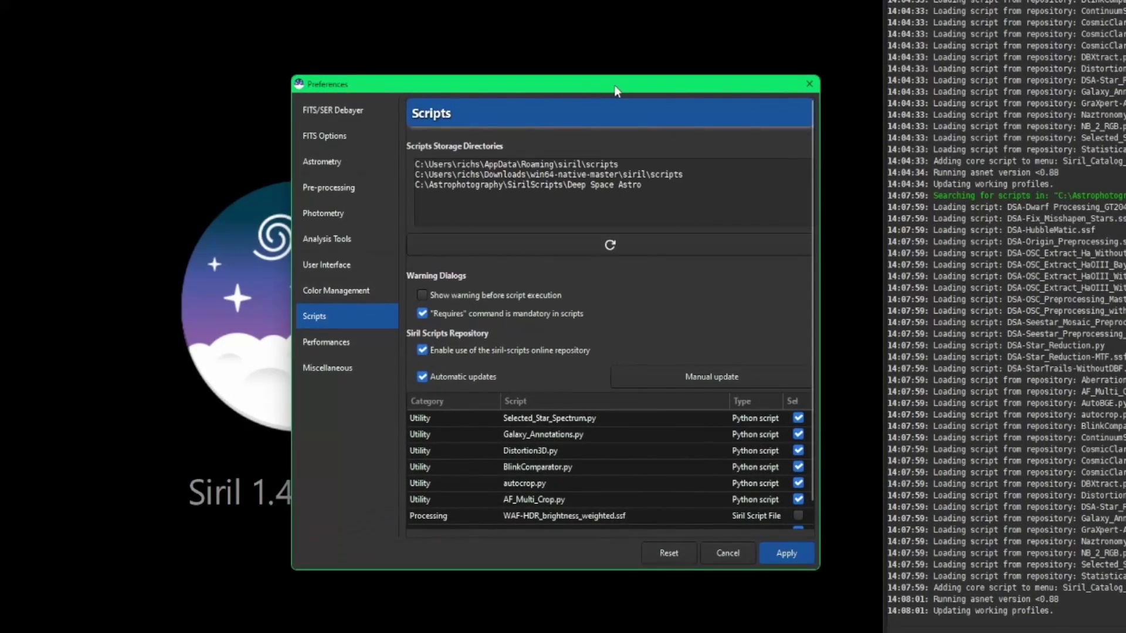
drag(614, 86, 614, 85)
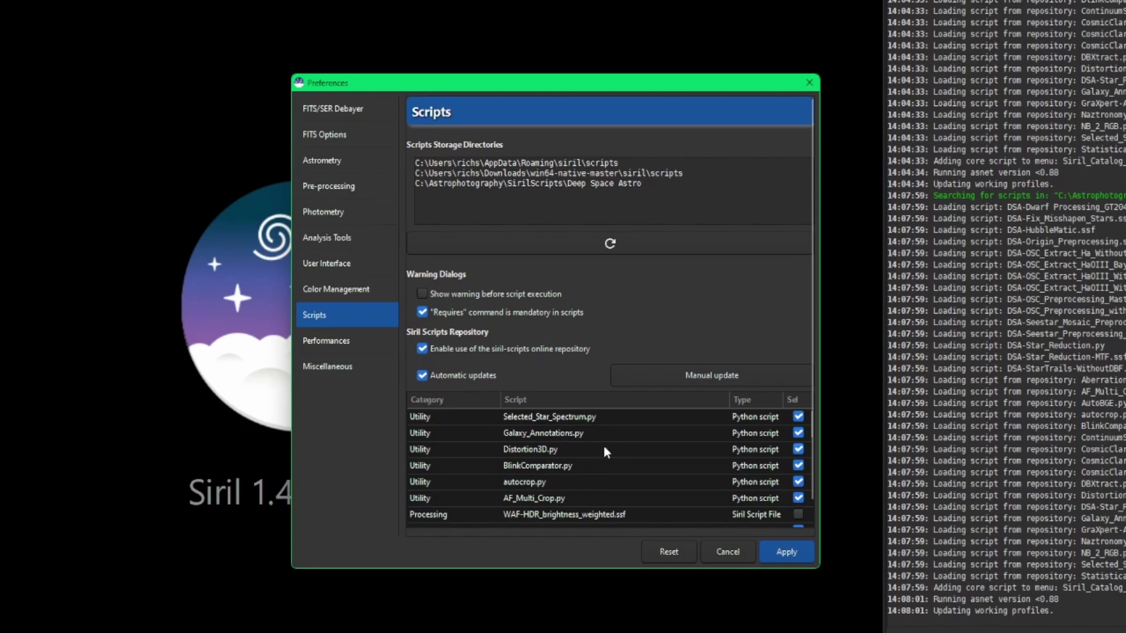
- Open the repository's Galaxy_Annotations.py in the Python script editor
click(557, 433)
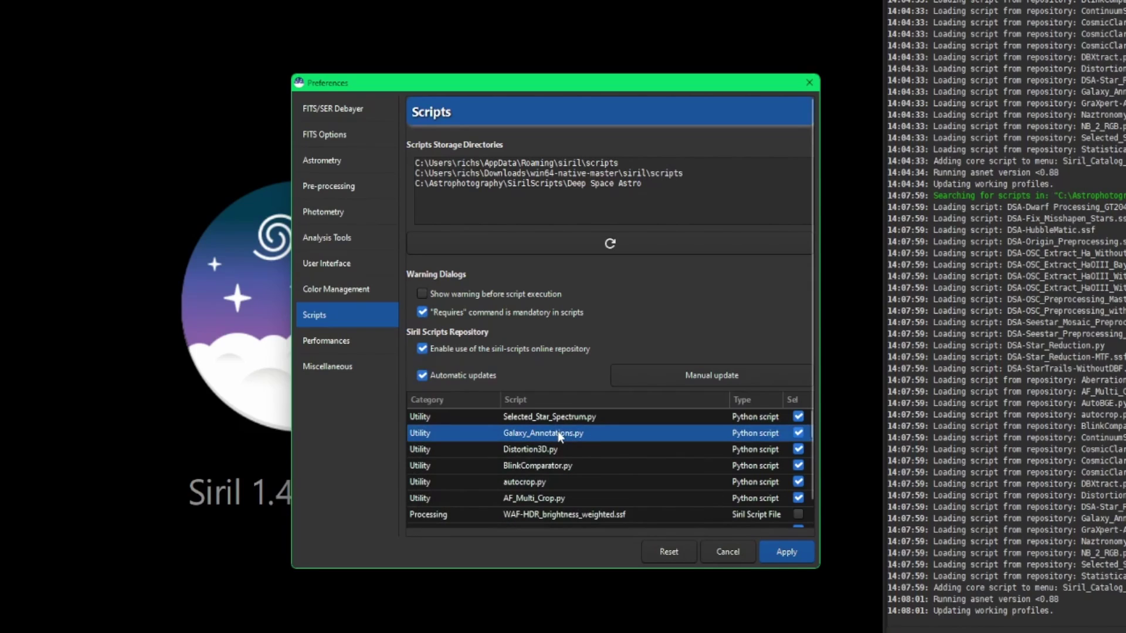
double_click(557, 433)
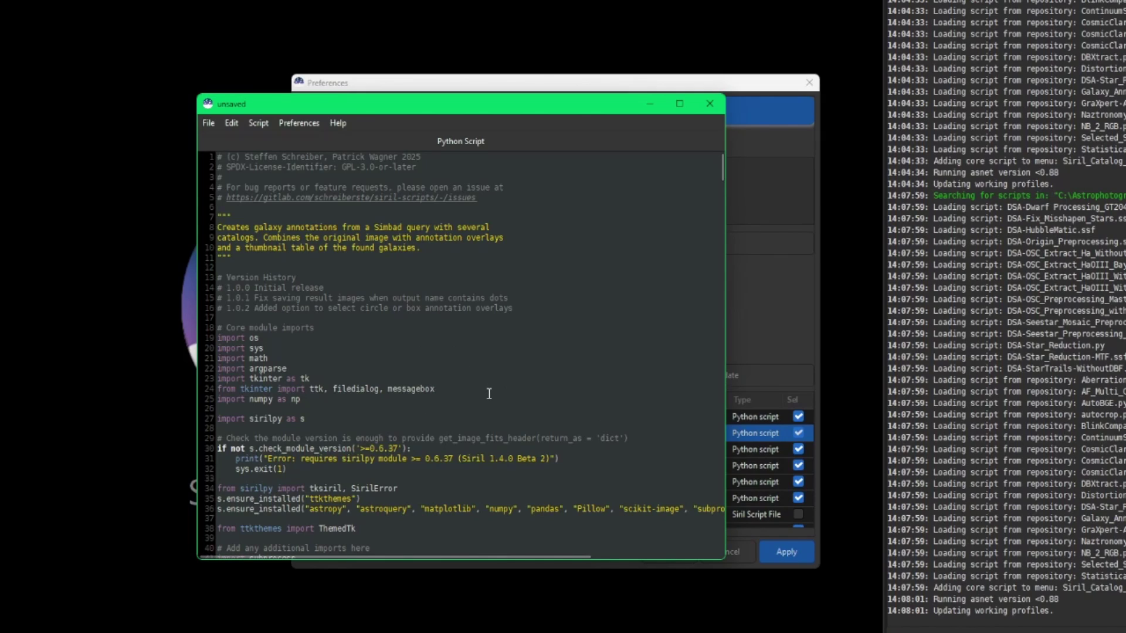
click(211, 123)
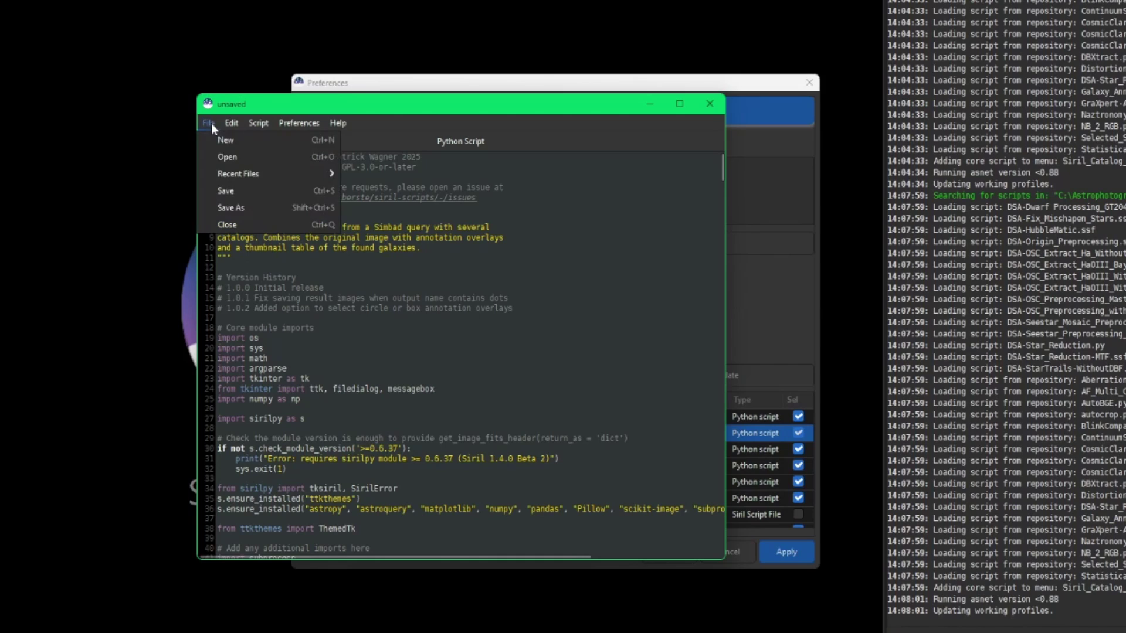
- Save the script as Galaxy.py in C:\Astrophotography\SirilScripts\Deep Space Astro
click(221, 194)
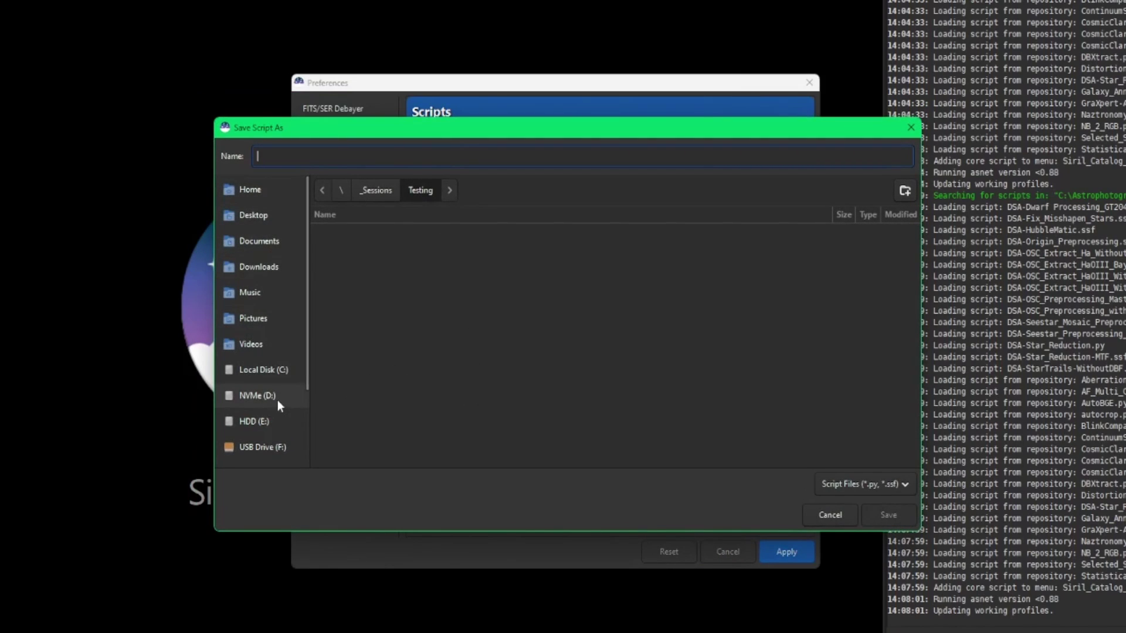
click(252, 370)
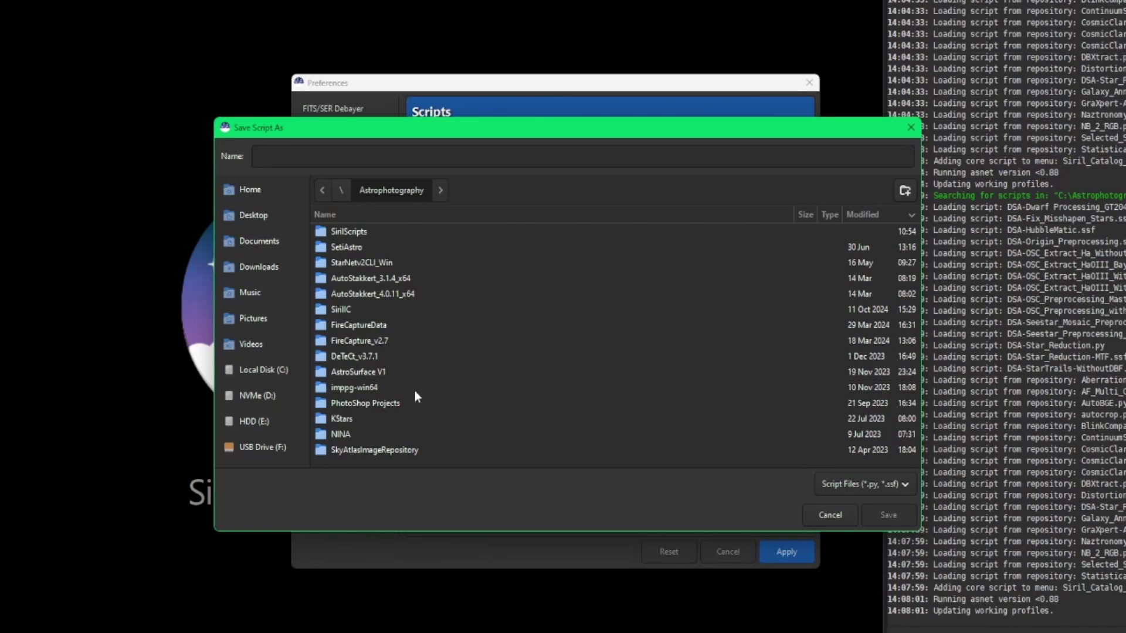
double_click(350, 231)
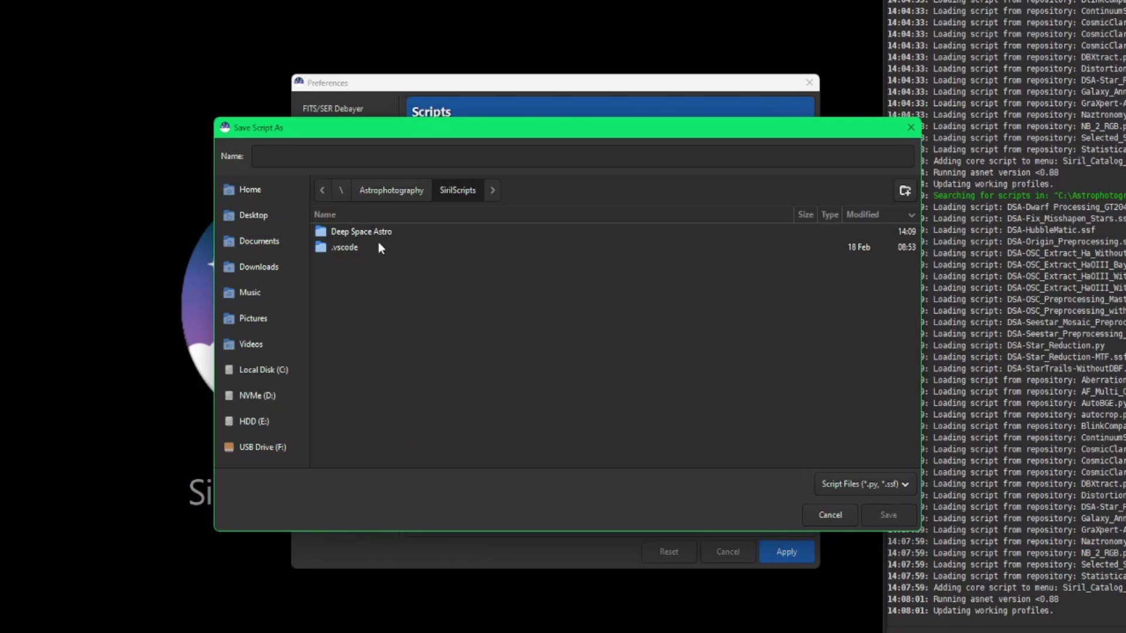
double_click(371, 231)
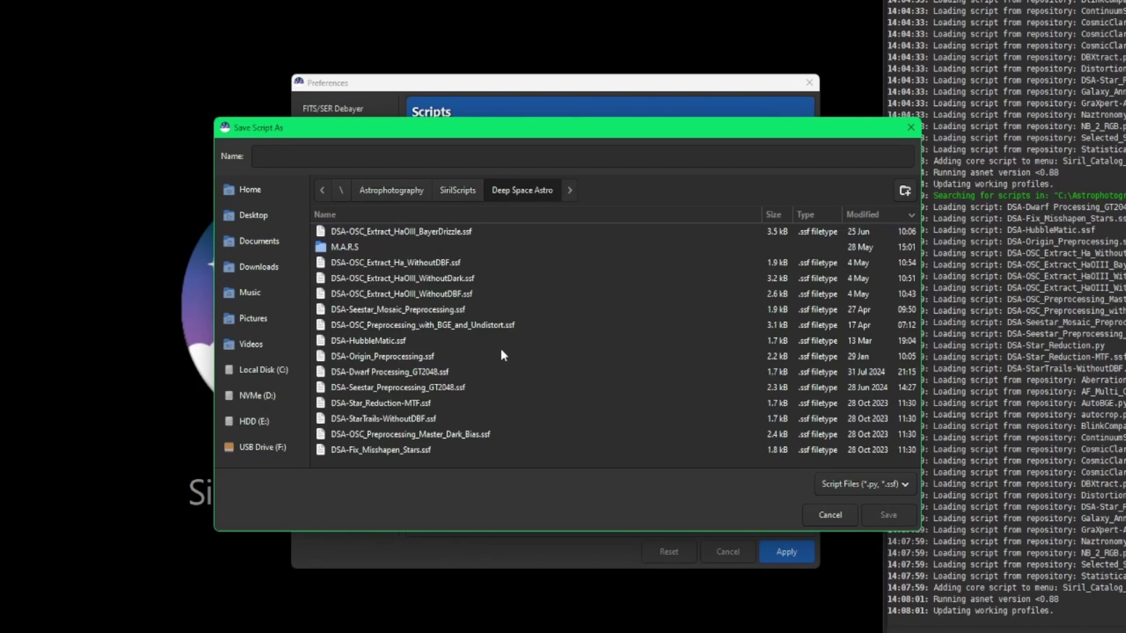
click(355, 156)
text(Galaxy)
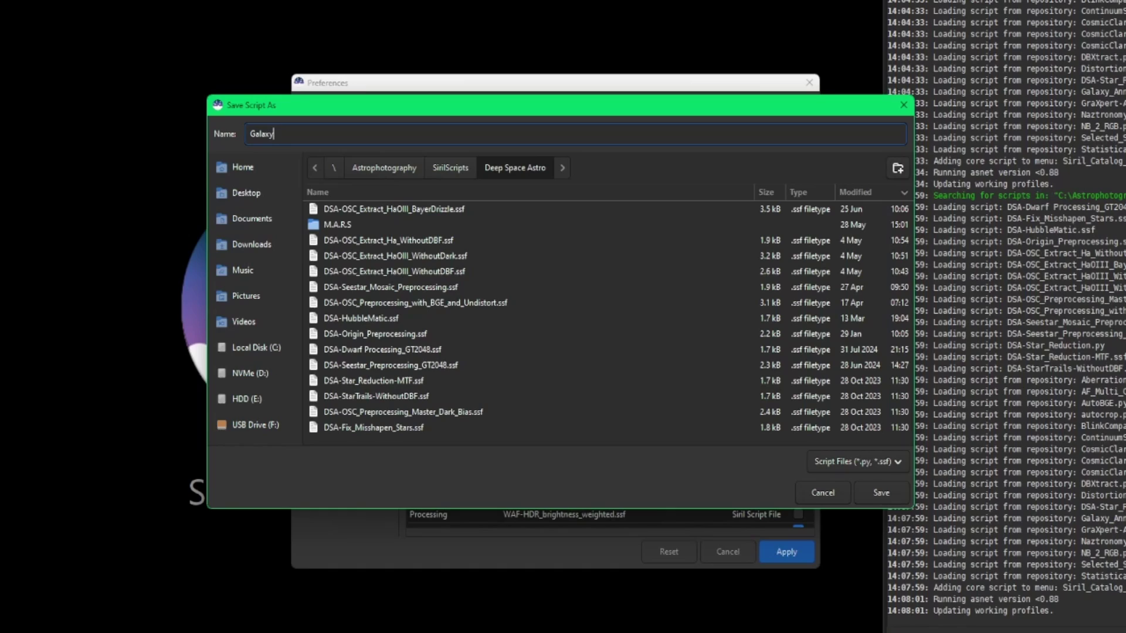
text(.py)
click(865, 493)
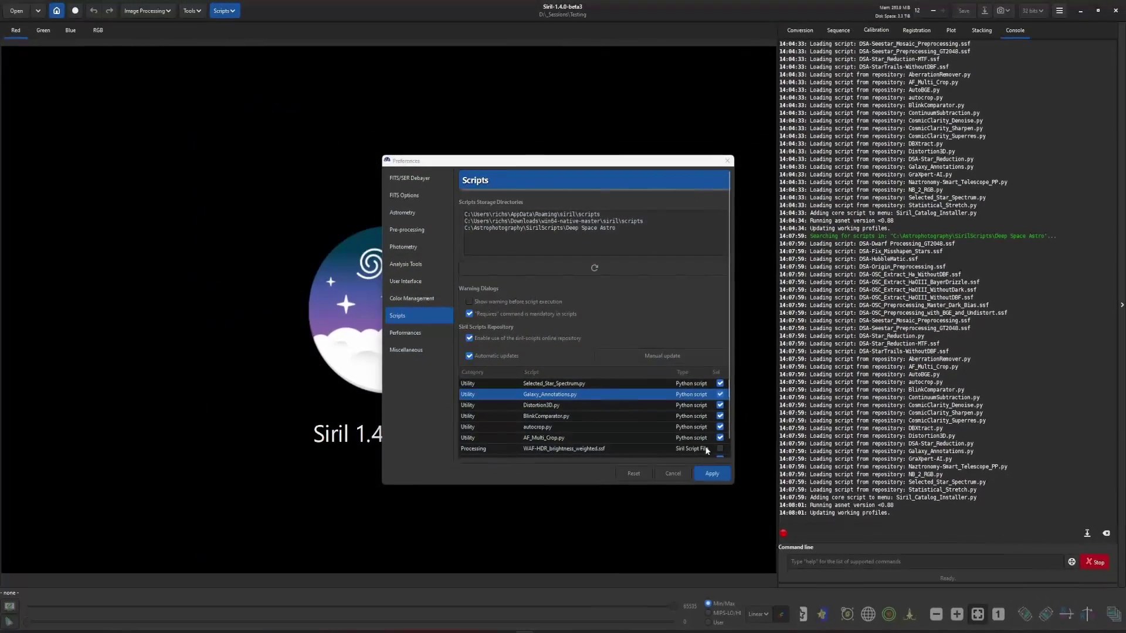
- Close the editor and Preferences, then pick Galaxy.py from Python Scripts > Deep Space Astro
click(787, 551)
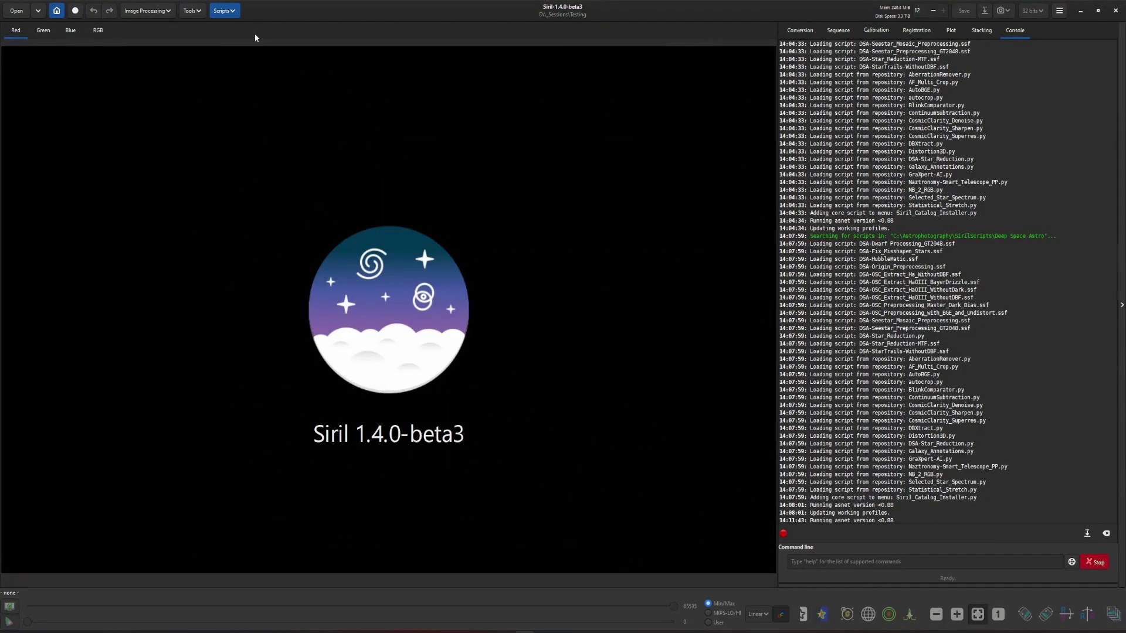
click(223, 10)
mouse_move(279, 41)
mouse_move(345, 41)
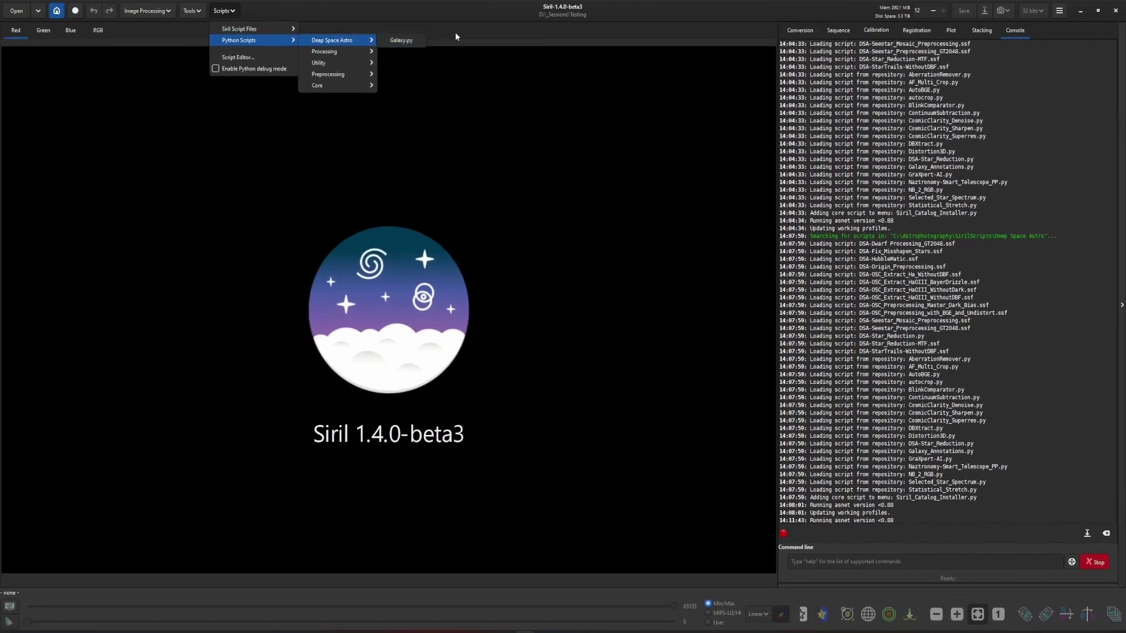
click(596, 59)
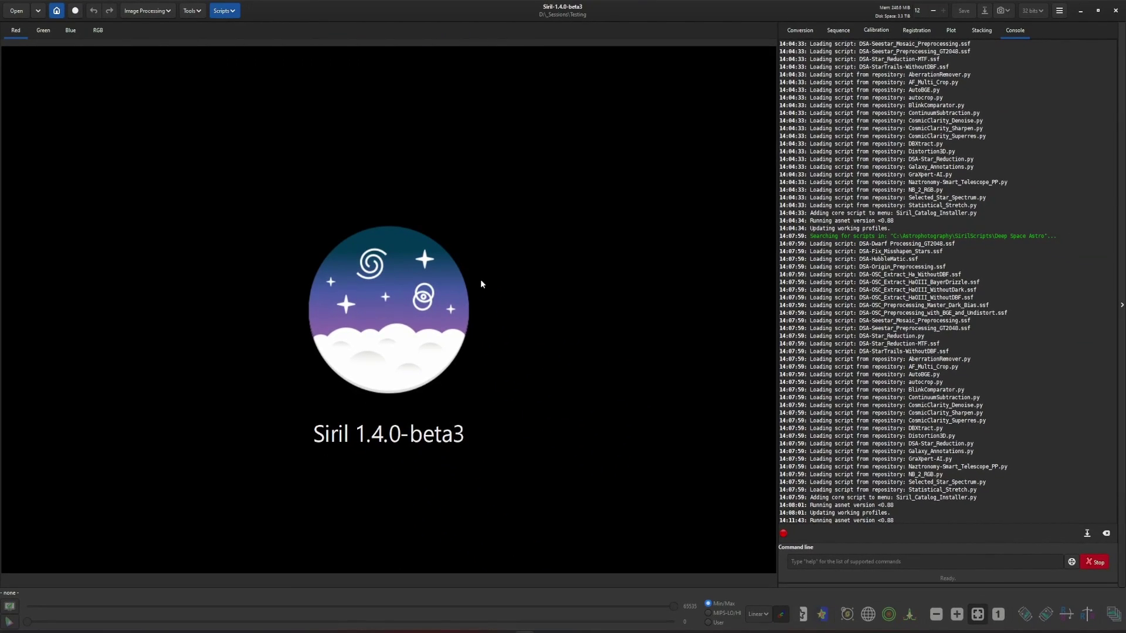
- Reopen Siril's Scripts preferences and scroll the script list down to DSA-Star_Reduction.py
click(1059, 10)
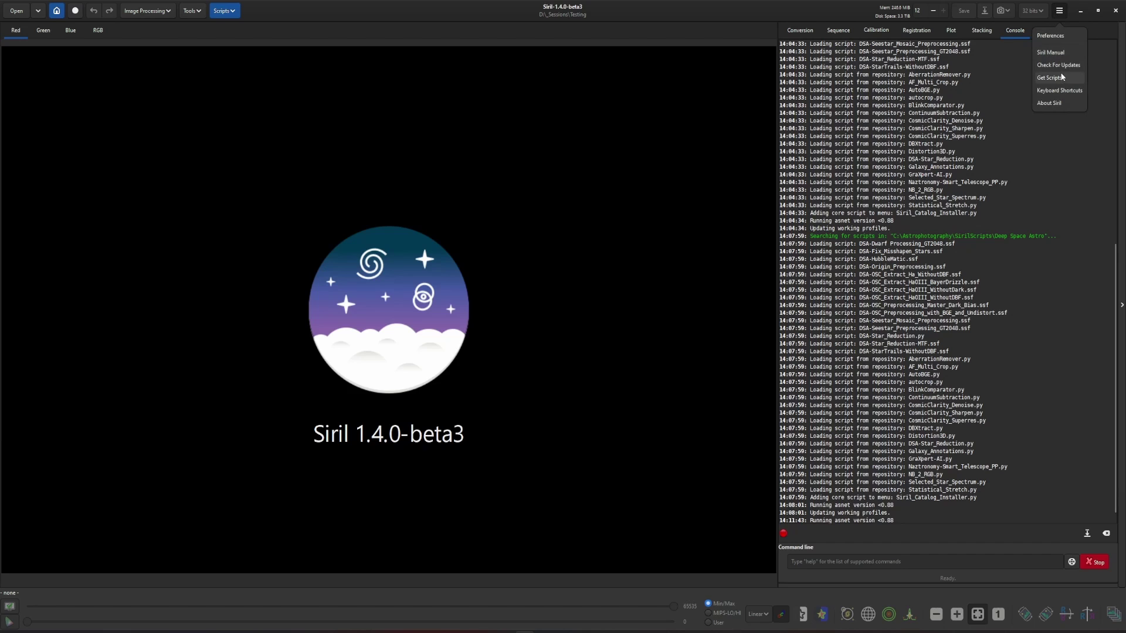
click(1062, 77)
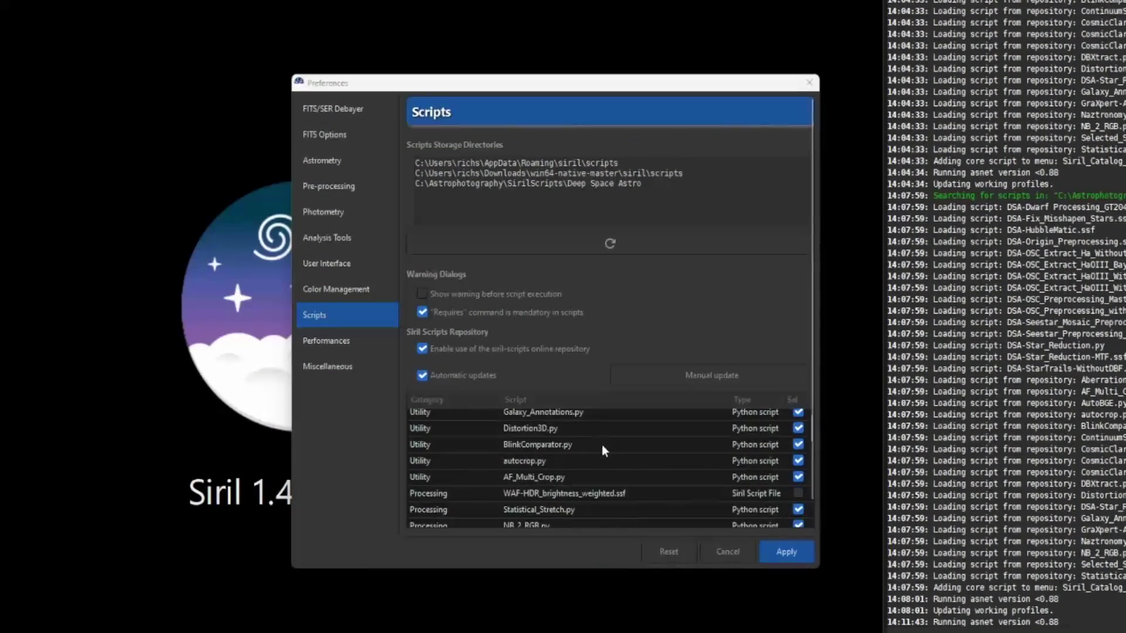
scroll(601, 444, down, 3)
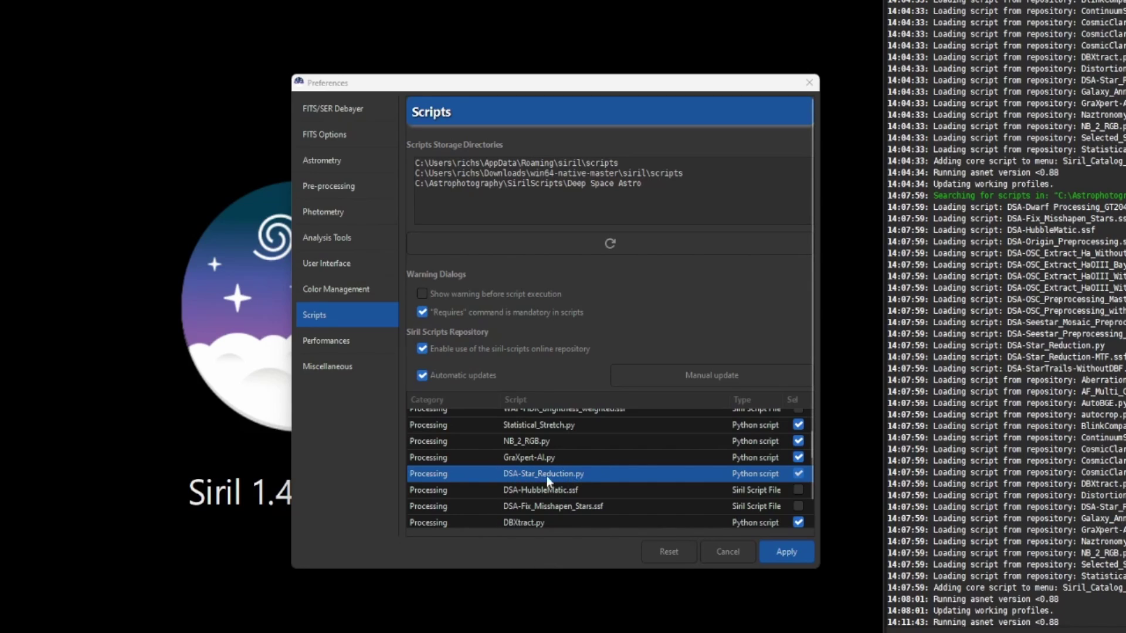
- Load DSA-Star_Reduction.py from one revision back (VERSION 1.0.2) into an unsaved script editor
right_click(515, 473)
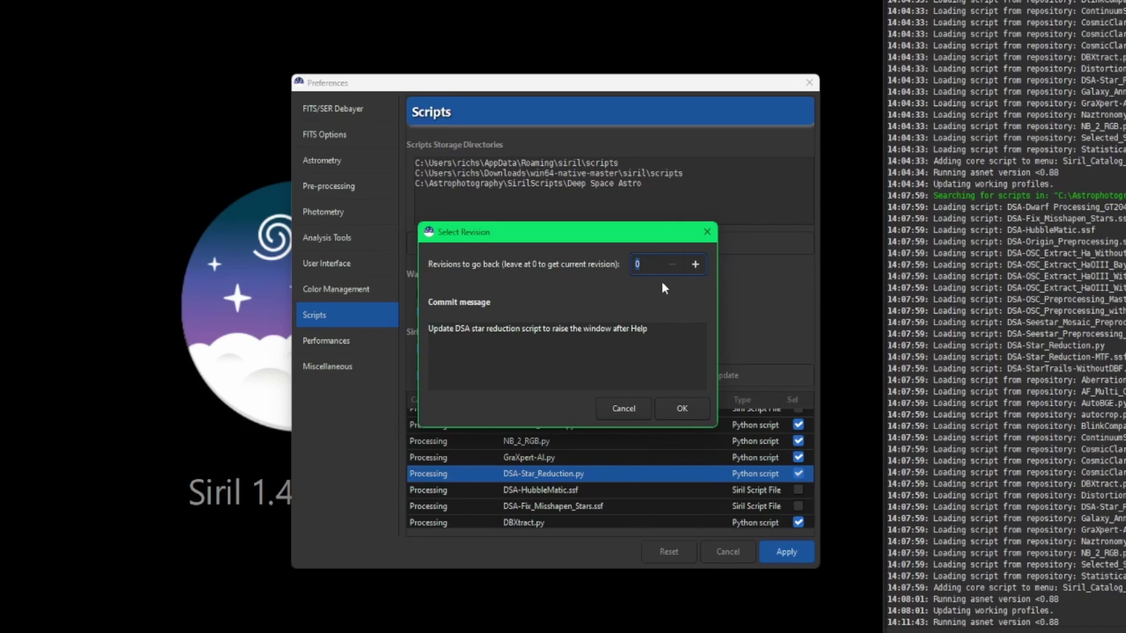
click(695, 265)
click(695, 265)
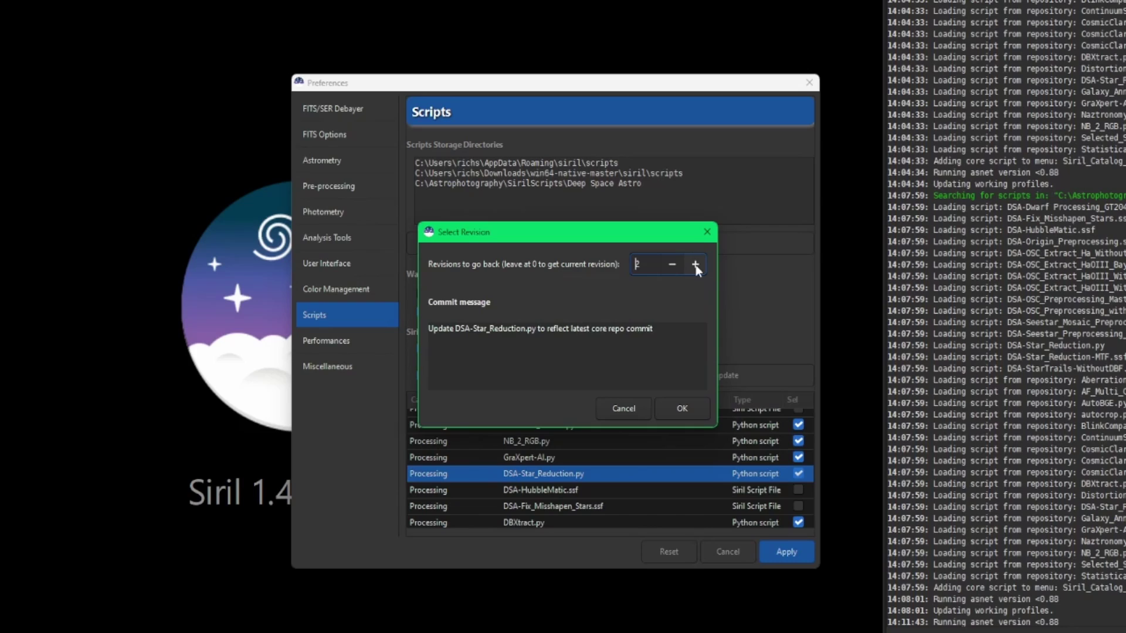
click(695, 266)
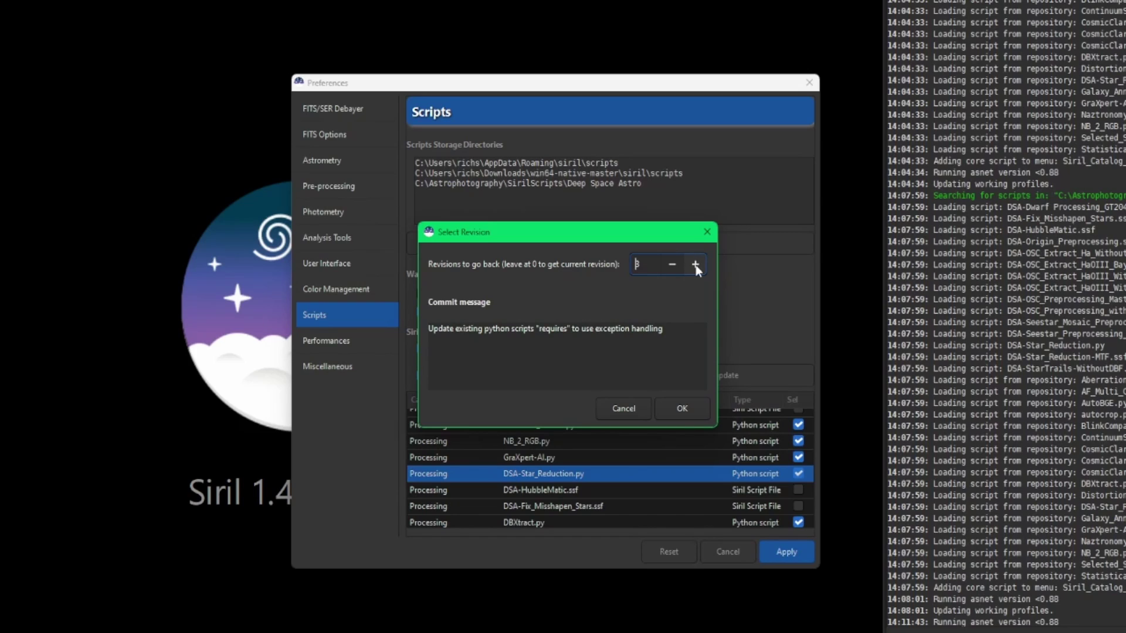
click(672, 265)
click(671, 265)
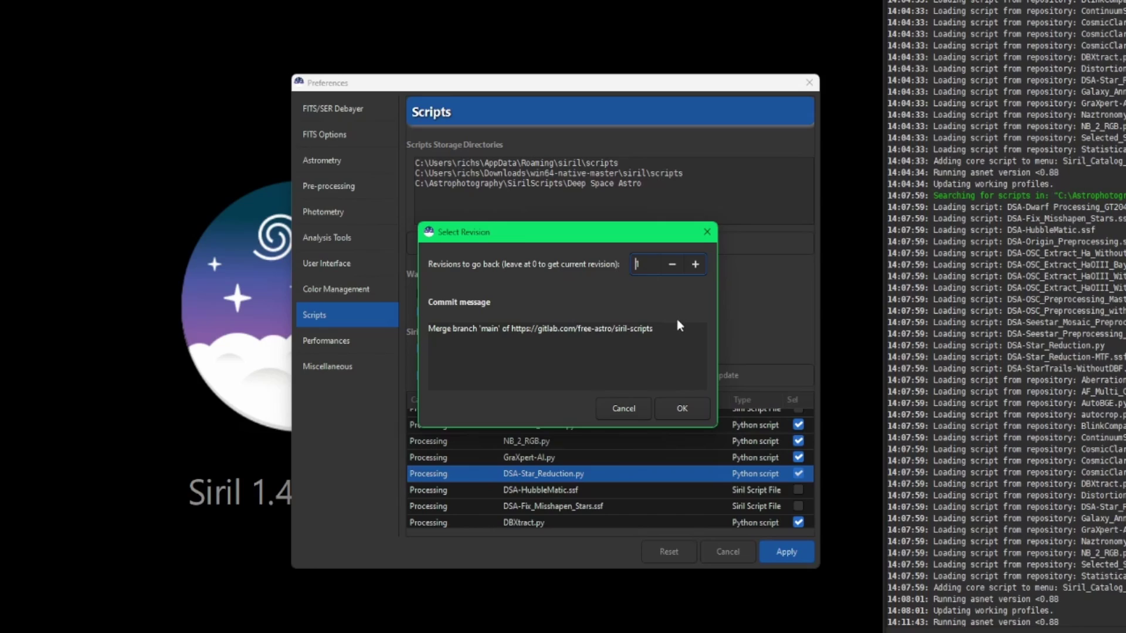
click(685, 412)
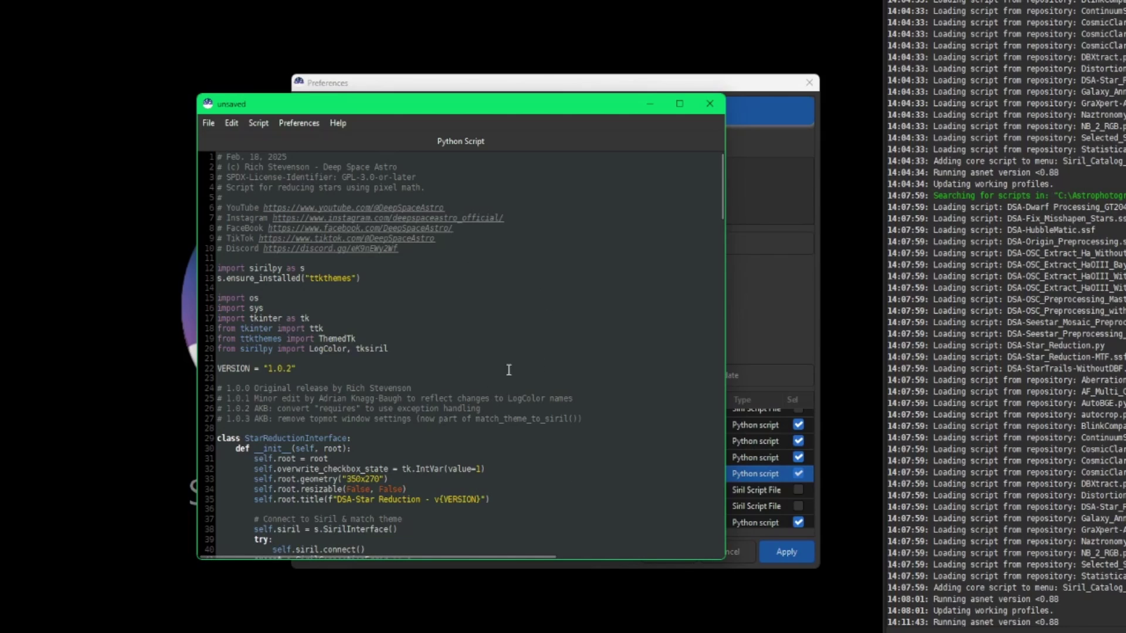
- Save the older revision as Star Reduction.py in C:\Astrophotography\SirilScripts\Deep Space Astro and close the editor
click(208, 124)
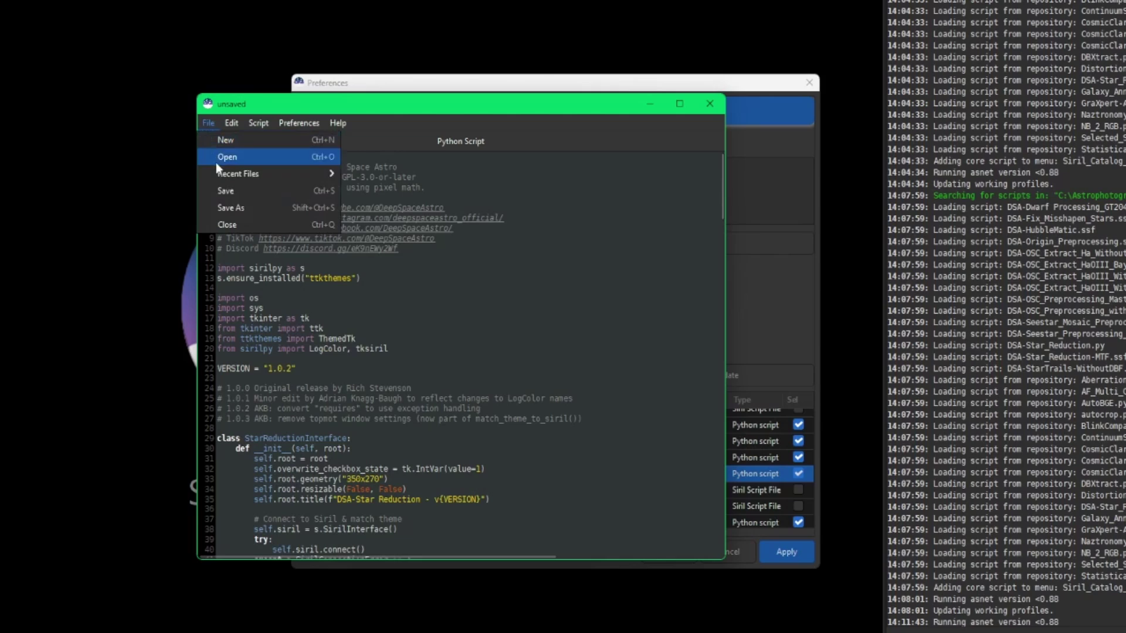
click(225, 192)
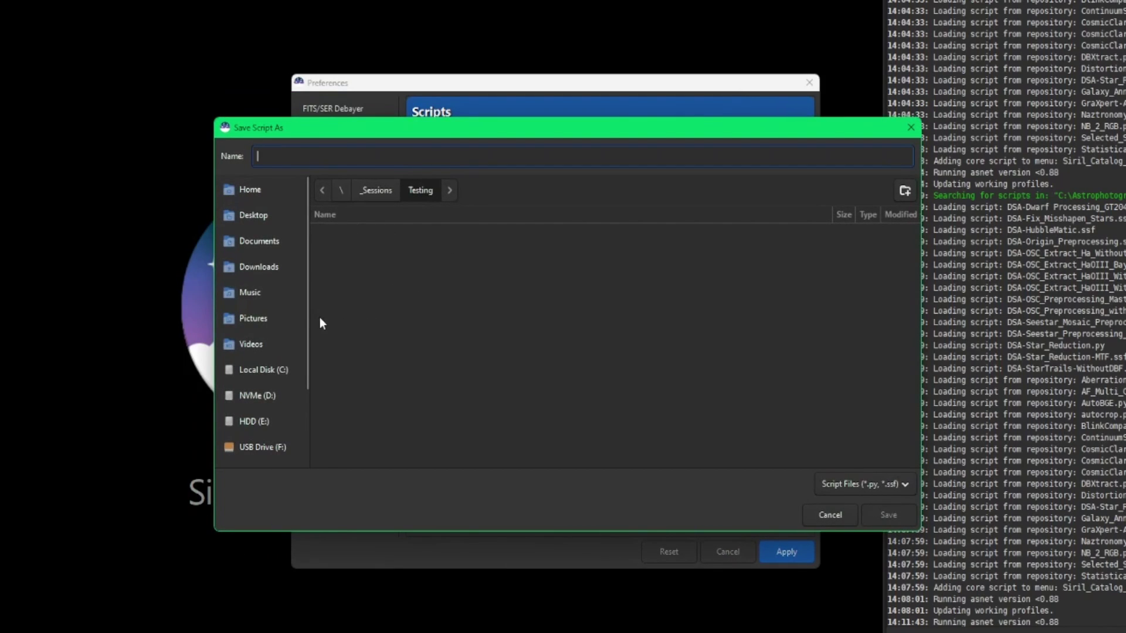
click(270, 371)
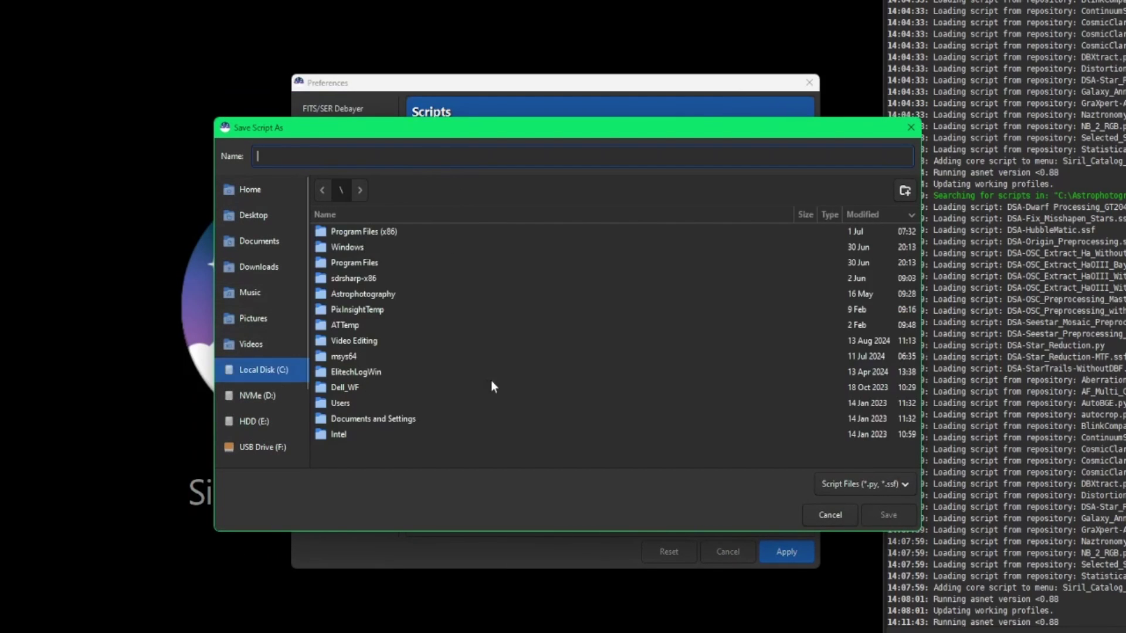
double_click(372, 298)
double_click(349, 232)
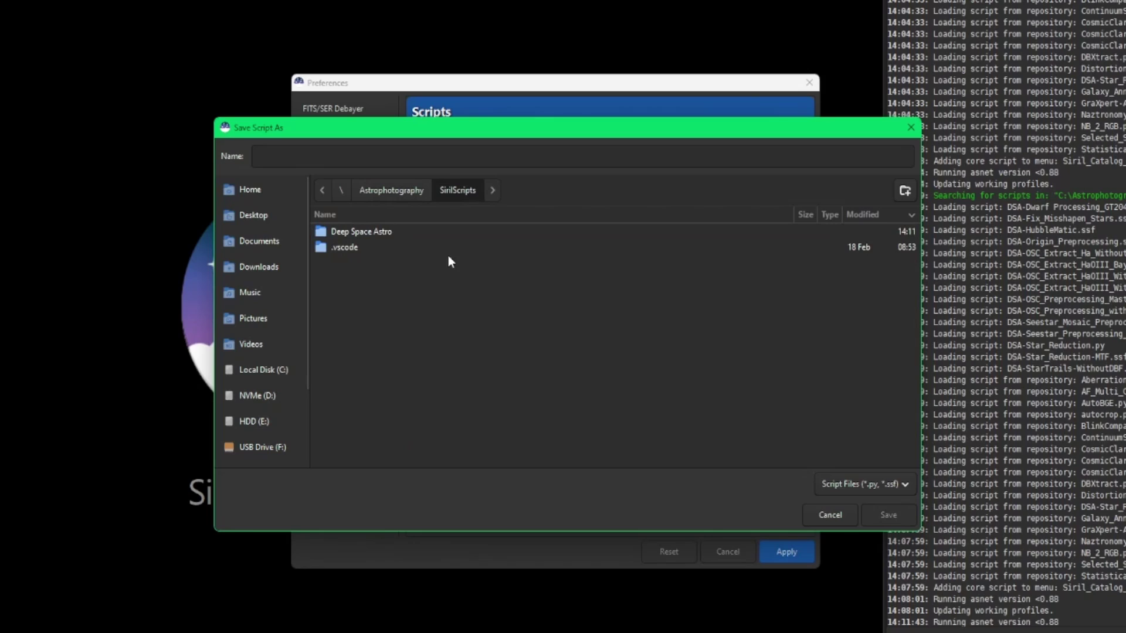
double_click(370, 232)
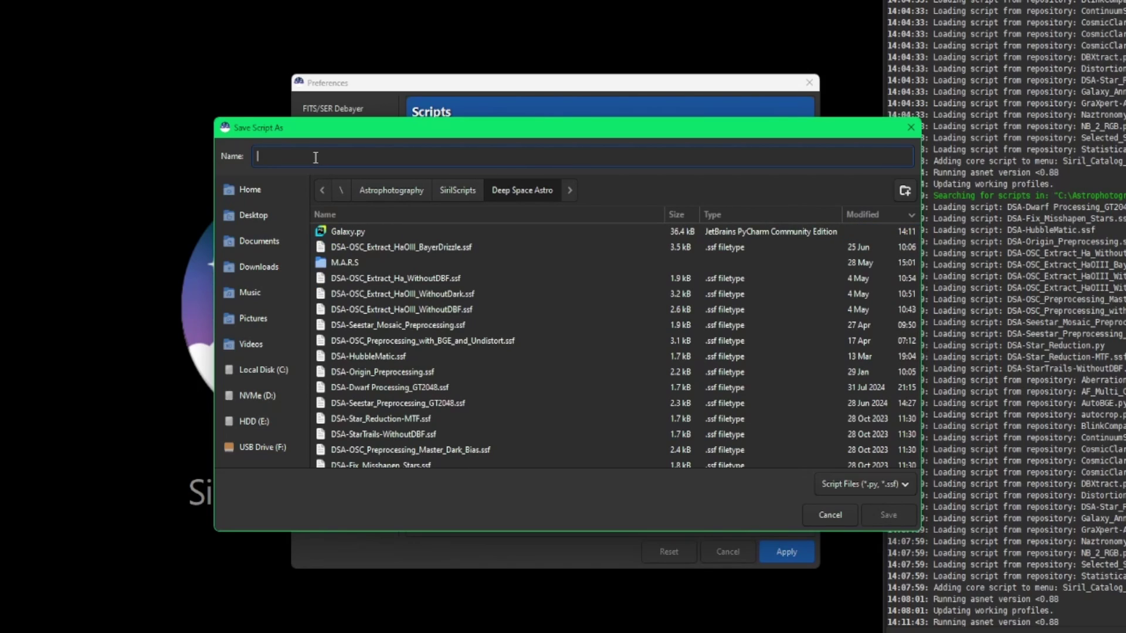
text(Star Reduction.py)
click(889, 515)
click(709, 117)
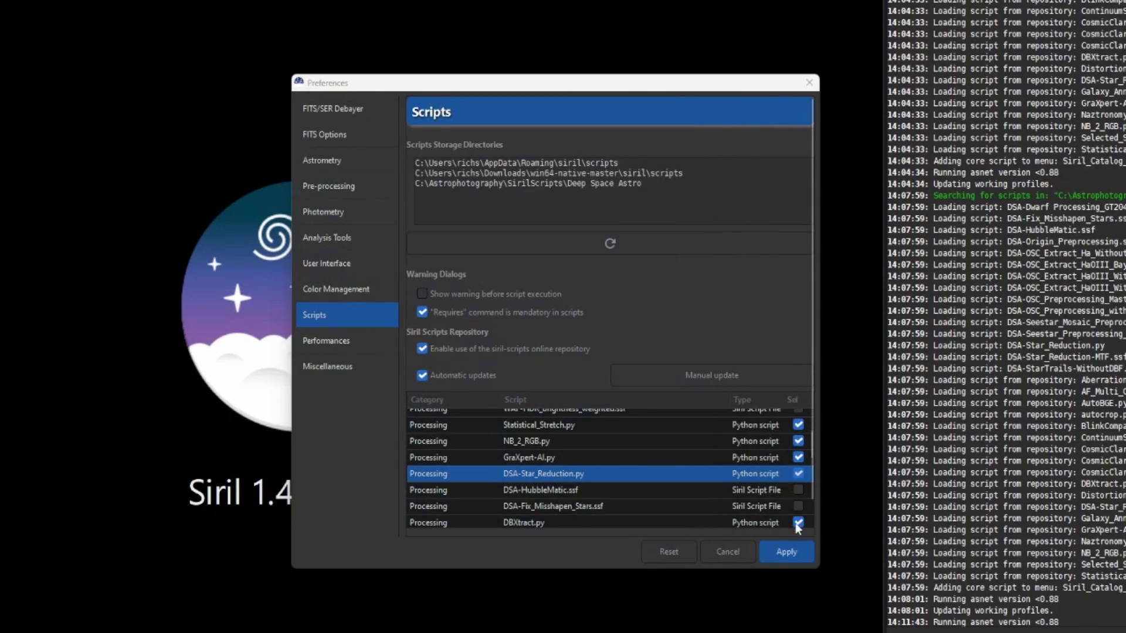
click(794, 550)
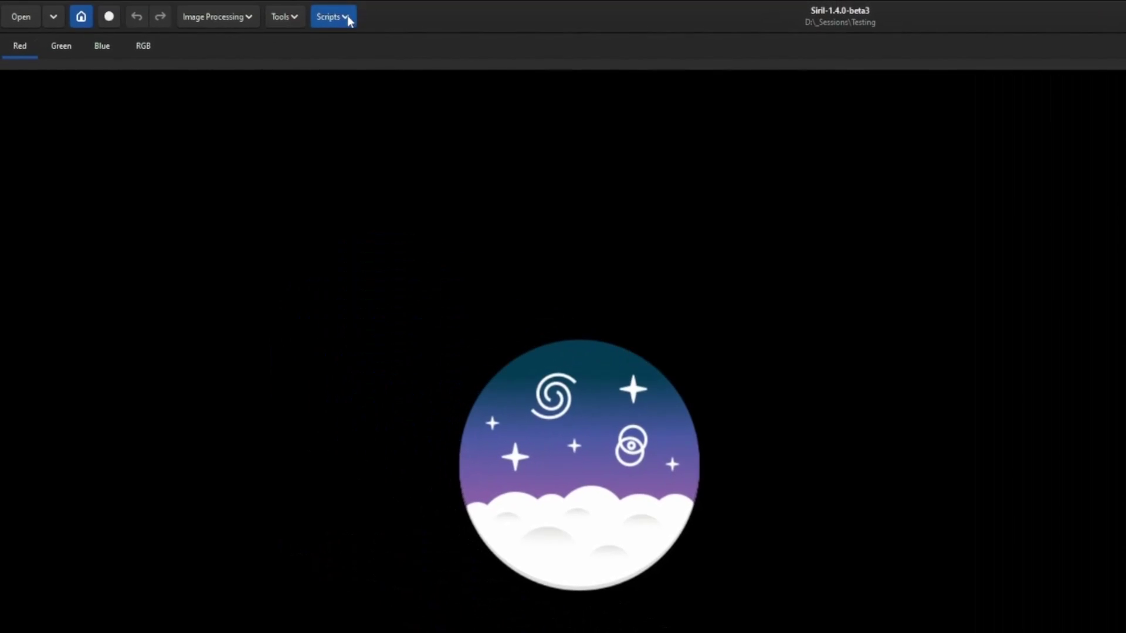
click(345, 16)
mouse_move(357, 64)
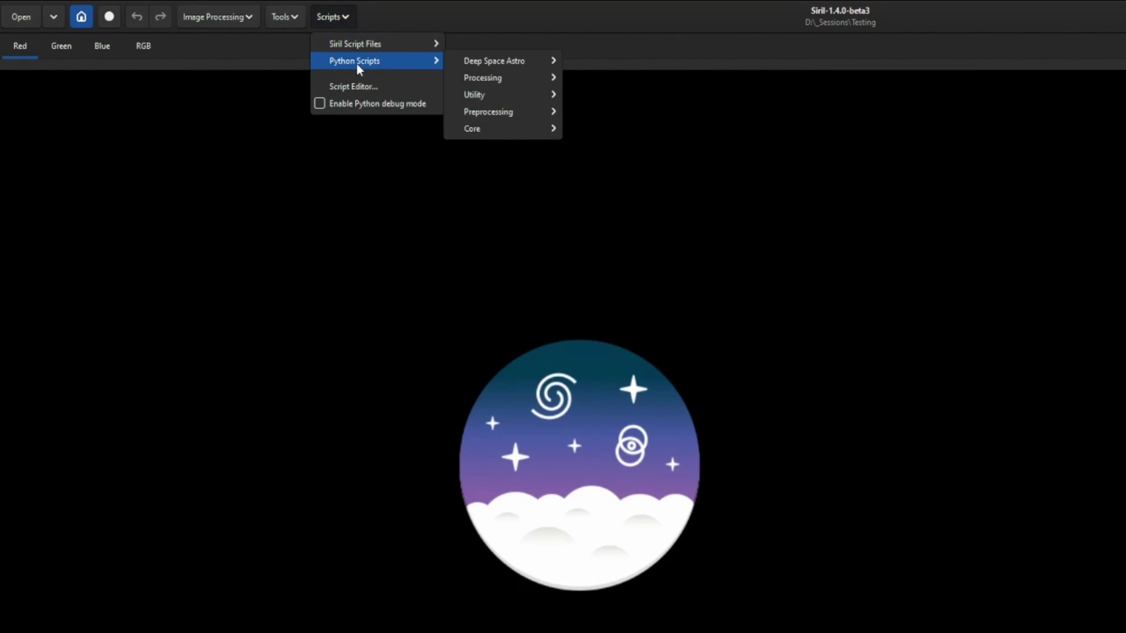
mouse_move(515, 58)
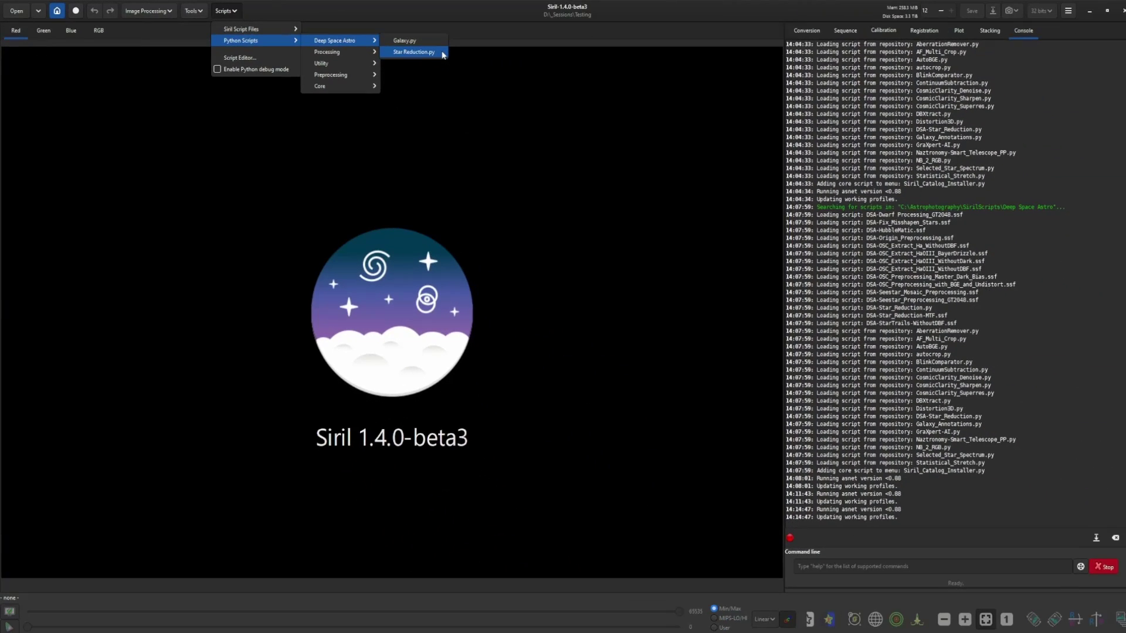
click(805, 340)
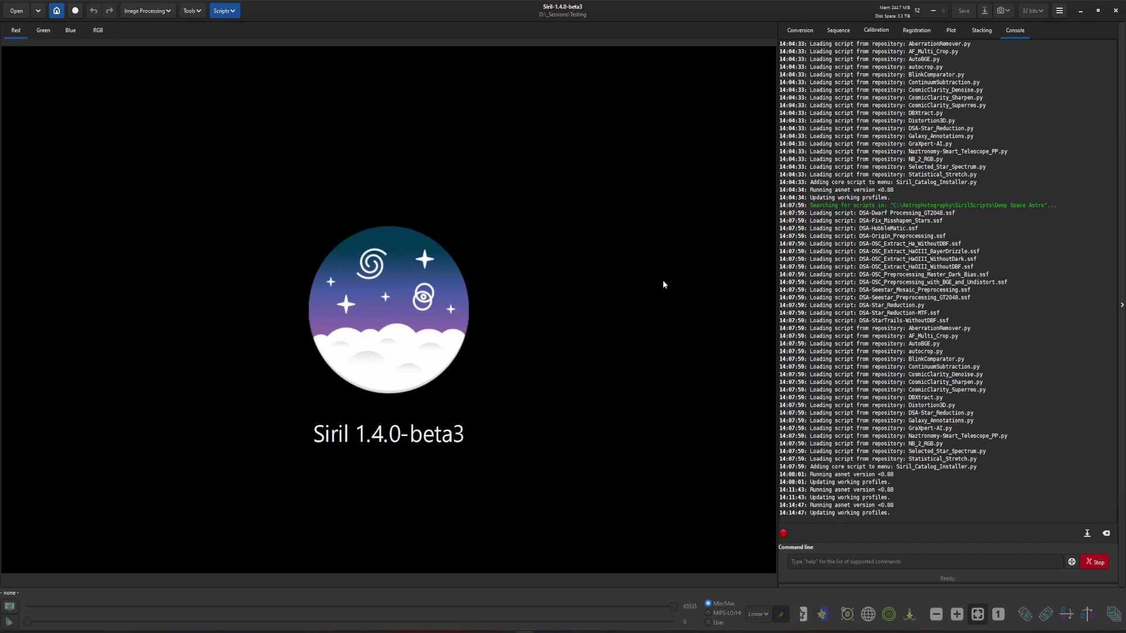
click(237, 12)
mouse_move(245, 34)
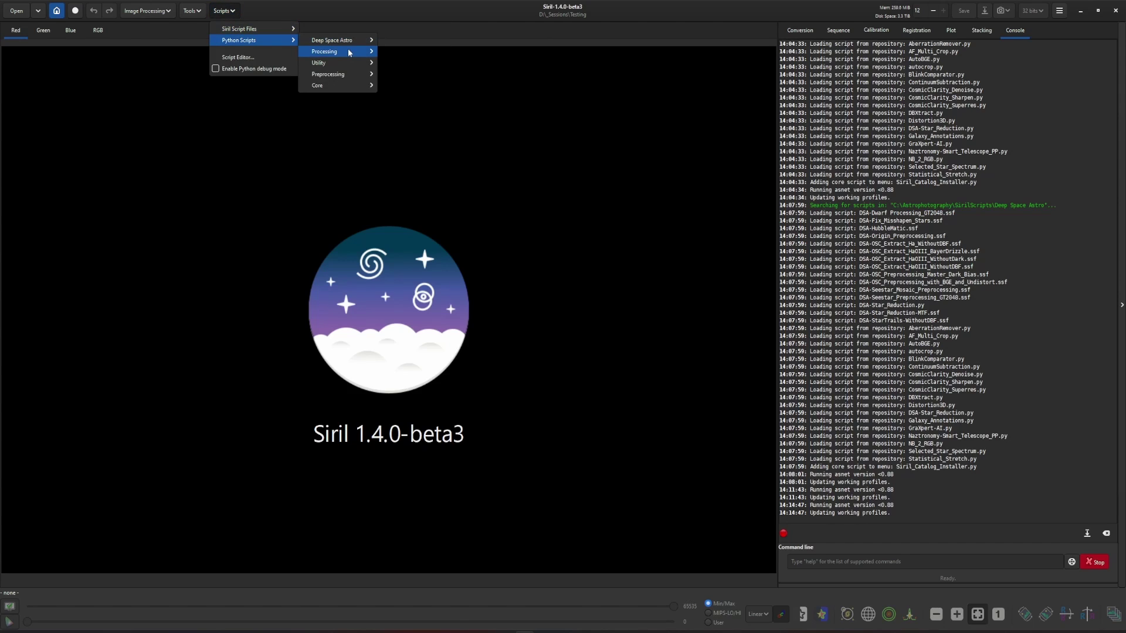
mouse_move(352, 51)
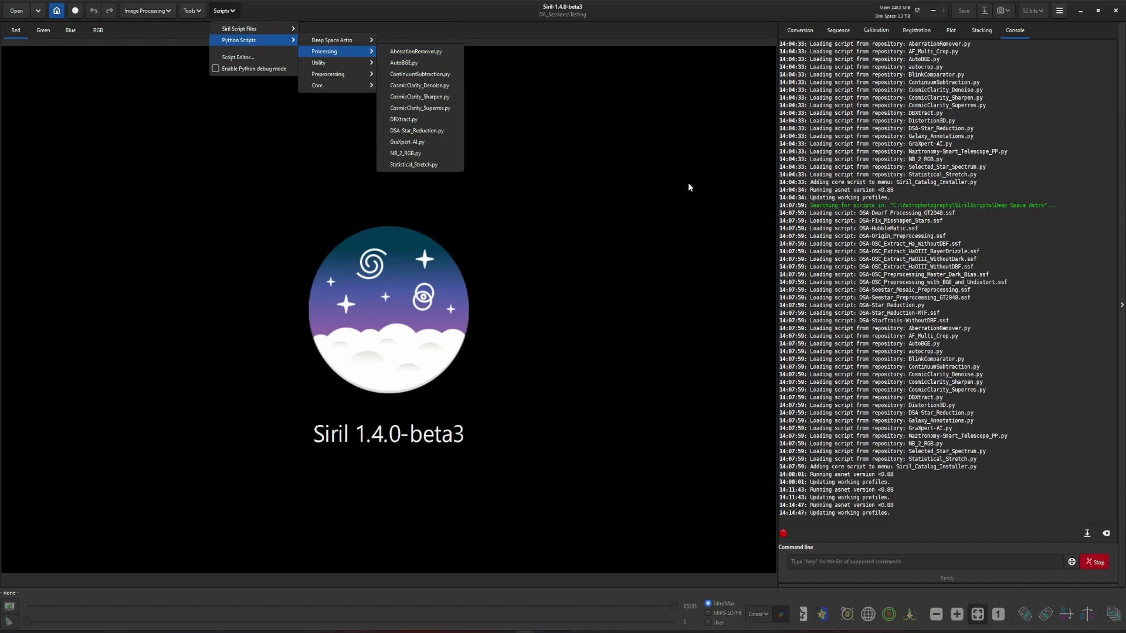
click(1041, 54)
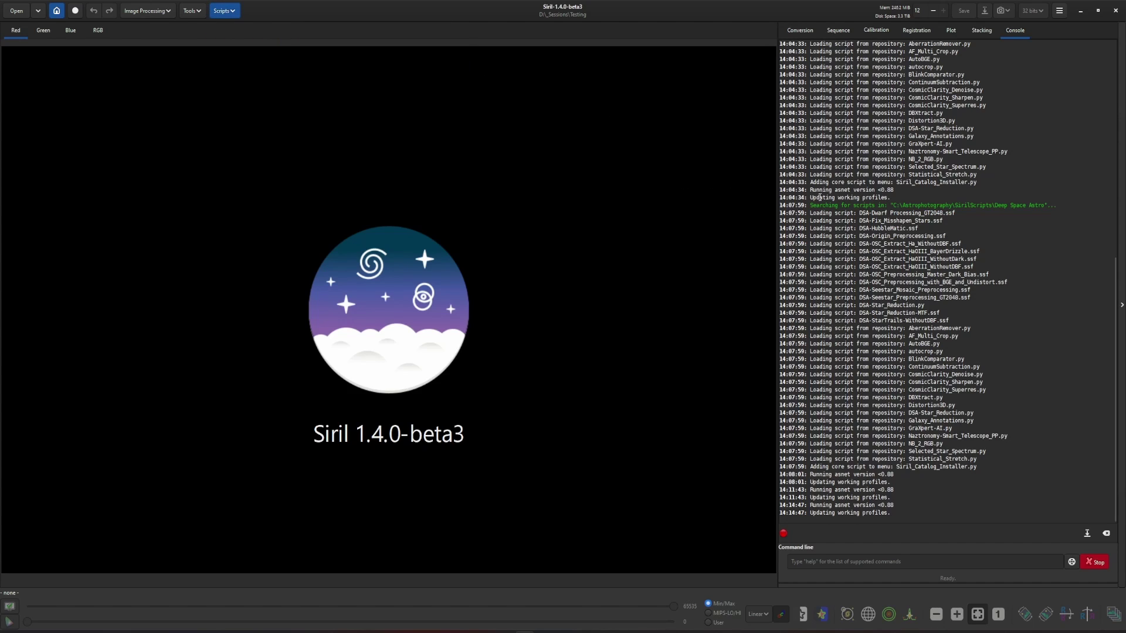
click(1059, 11)
click(1049, 35)
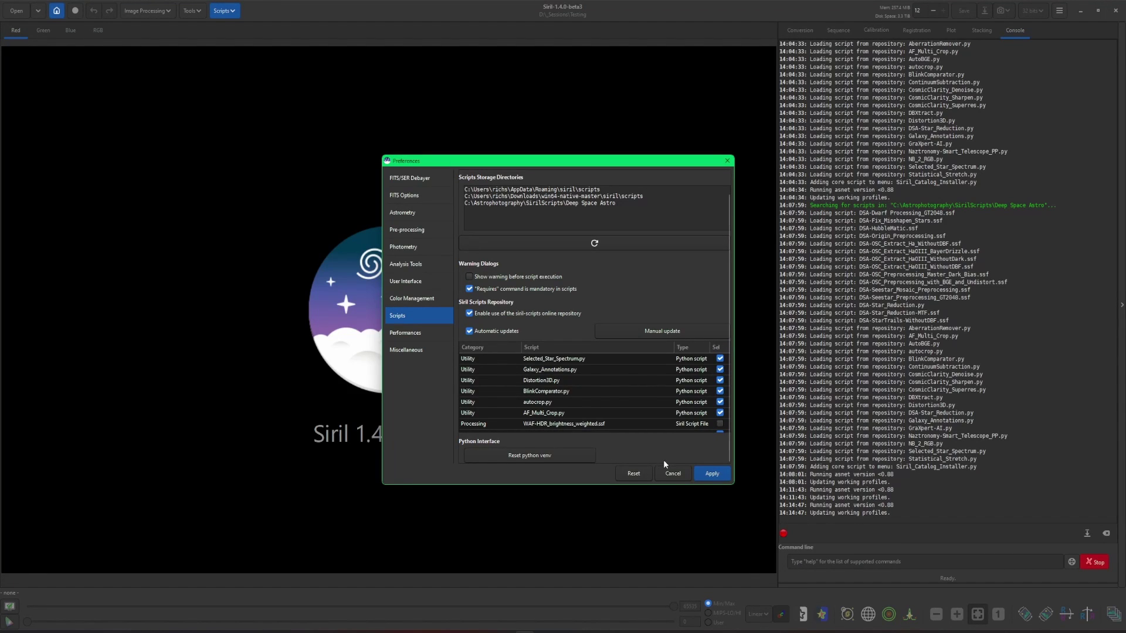
click(671, 474)
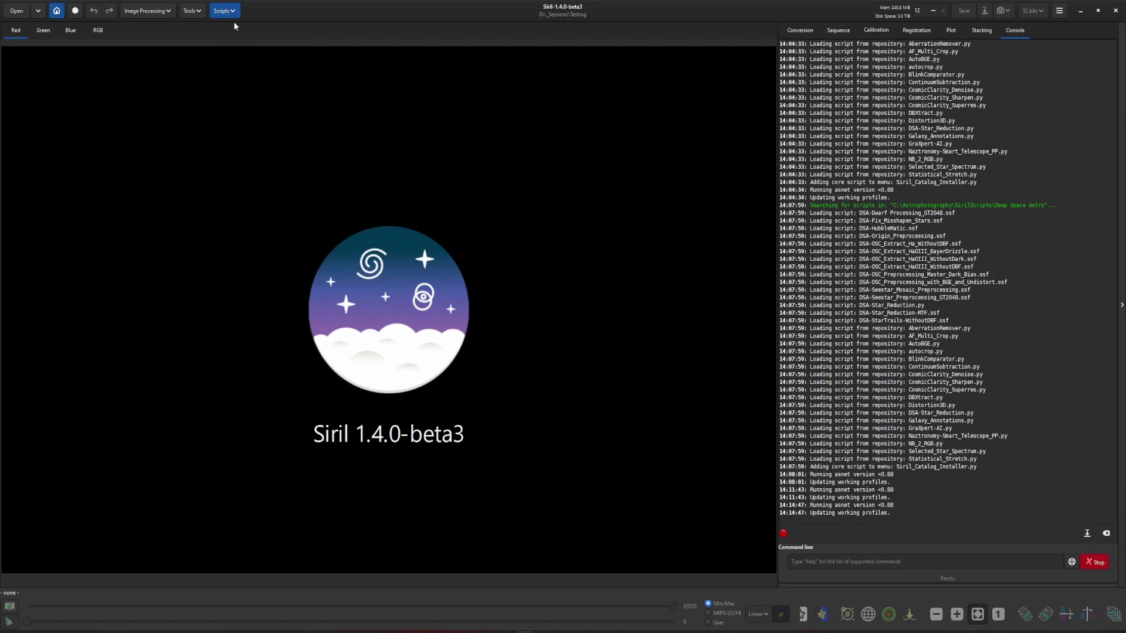
- Run %localappdata% from the Windows Run dialog to open the AppData Local folder
click(423, 12)
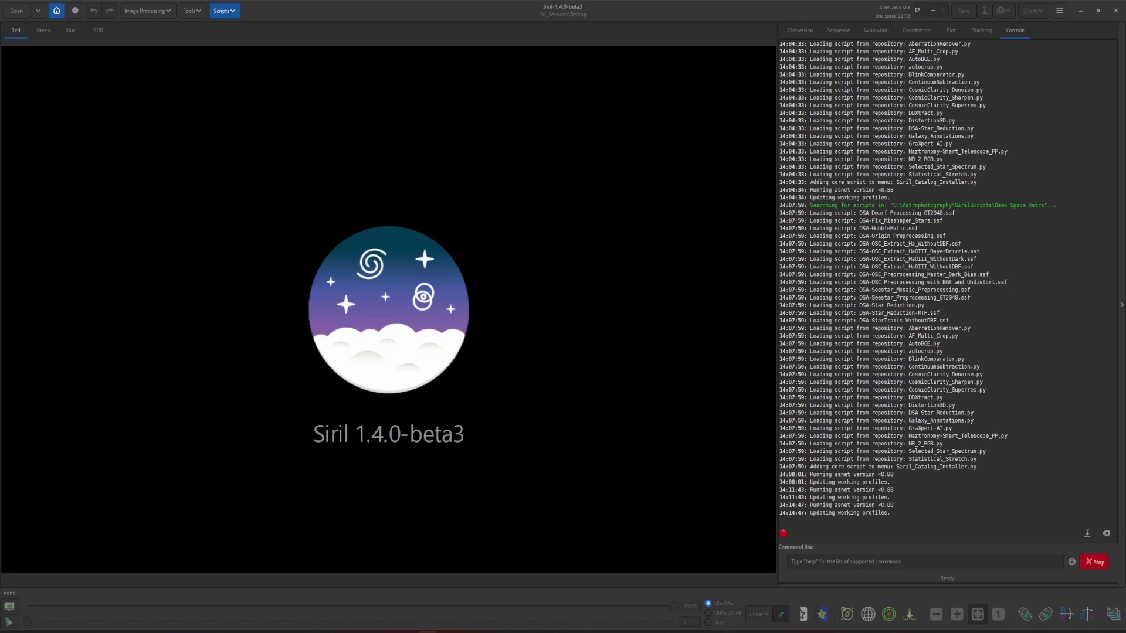
right_click(420, 625)
click(415, 595)
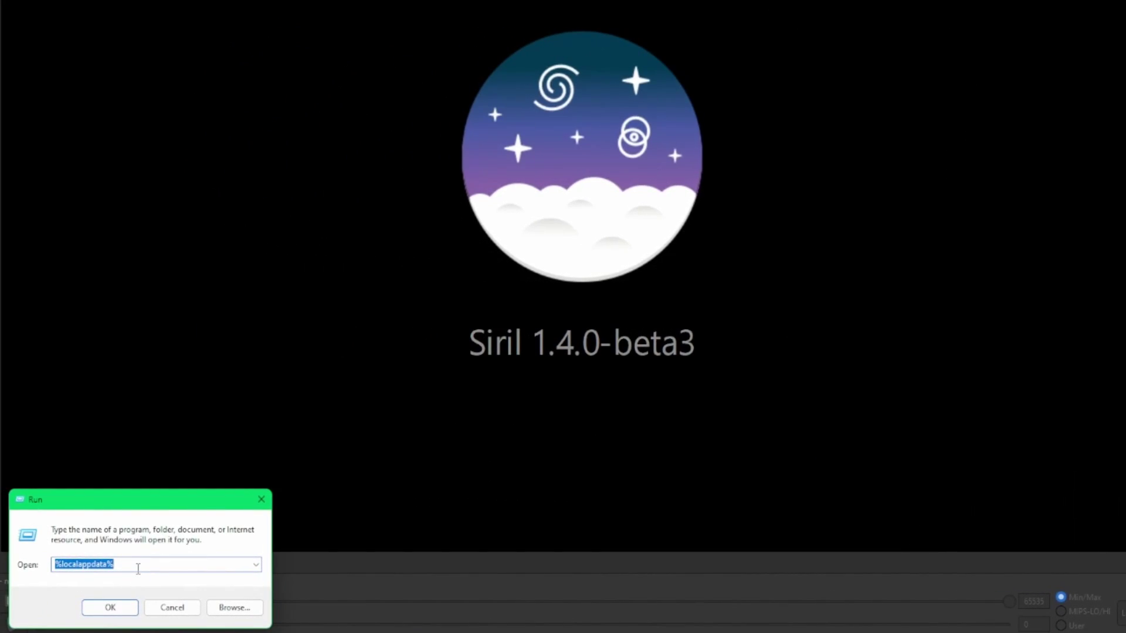
click(110, 607)
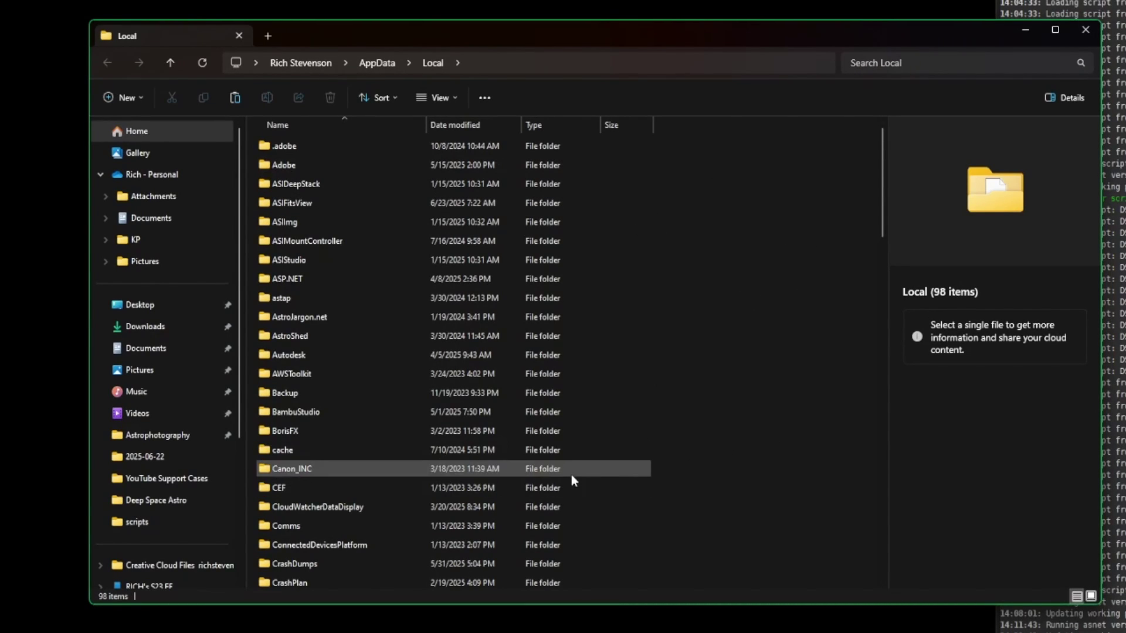
- Scroll down the AppData\Local list and select the siril-scripts folder
scroll(728, 364, down, 20)
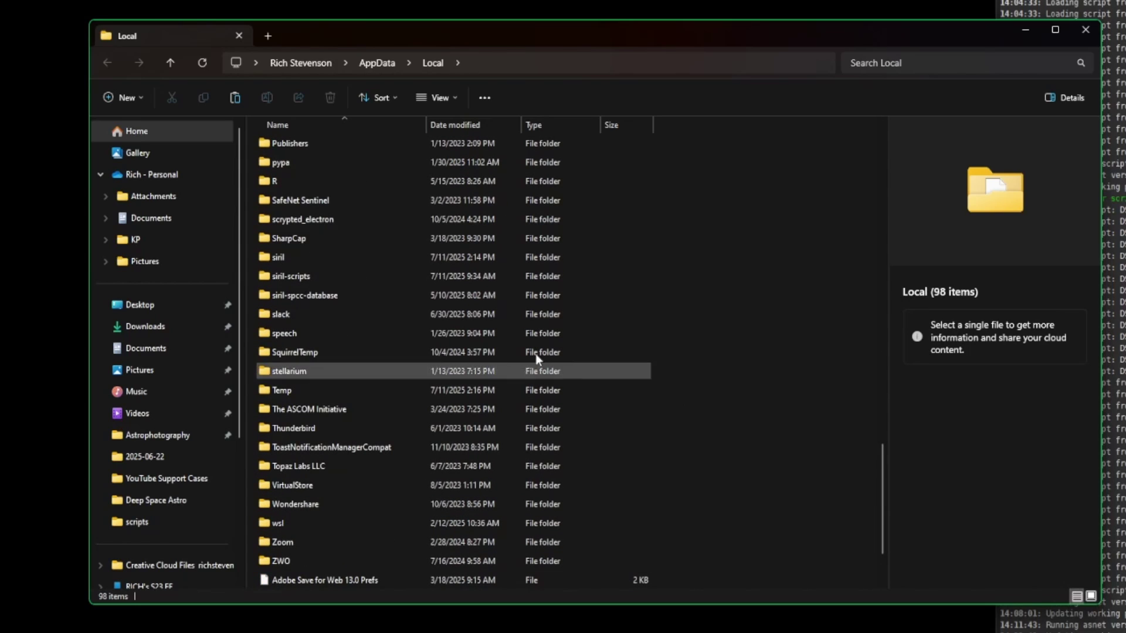
click(292, 277)
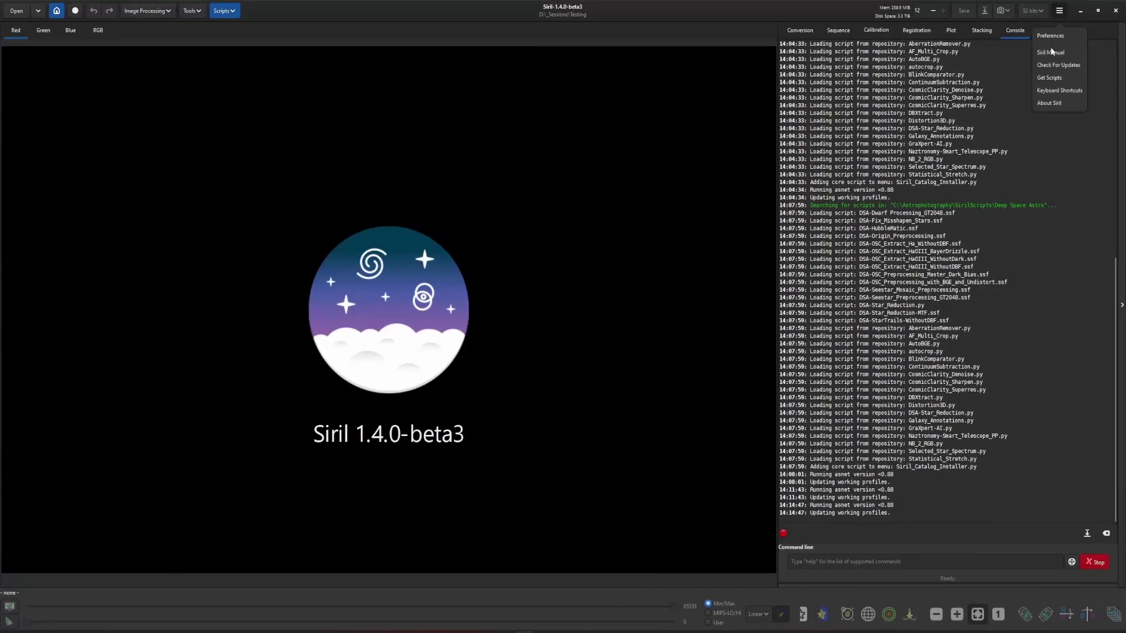
- Open Siril's Preferences on the Scripts page showing Reset python venv
click(1051, 78)
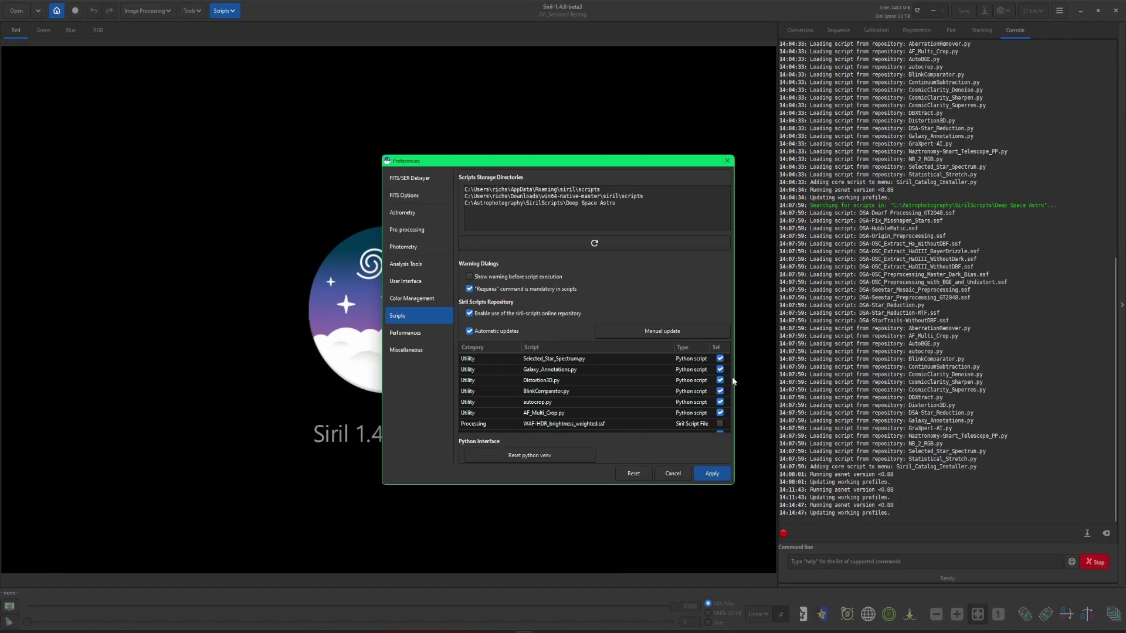